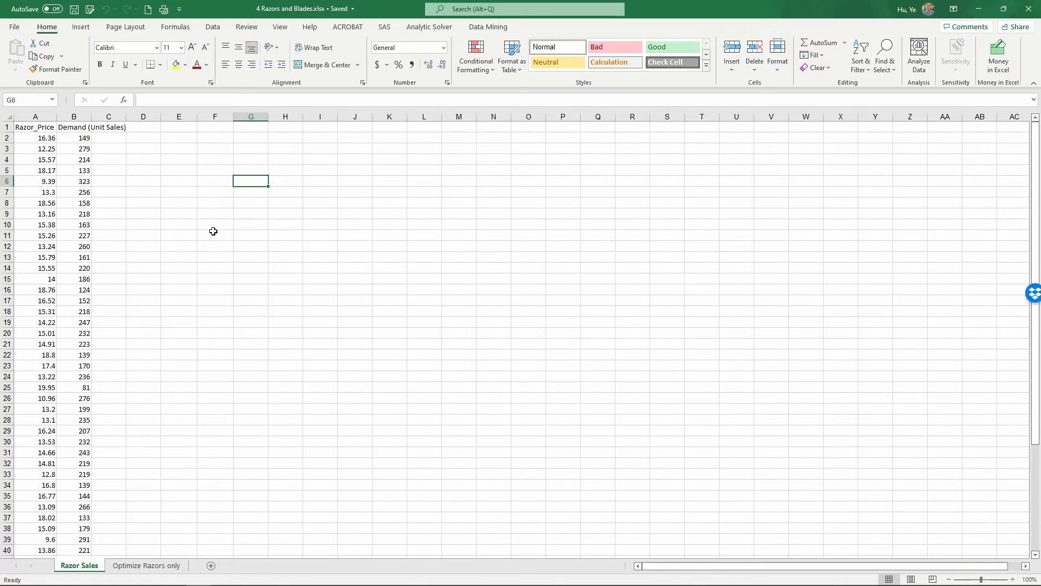
Insert a markers-only scatter chart of the Razor_Price and Demand (Unit Sales) data in A1:B53 and enlarge it toward its upper-left corner
click(247, 241)
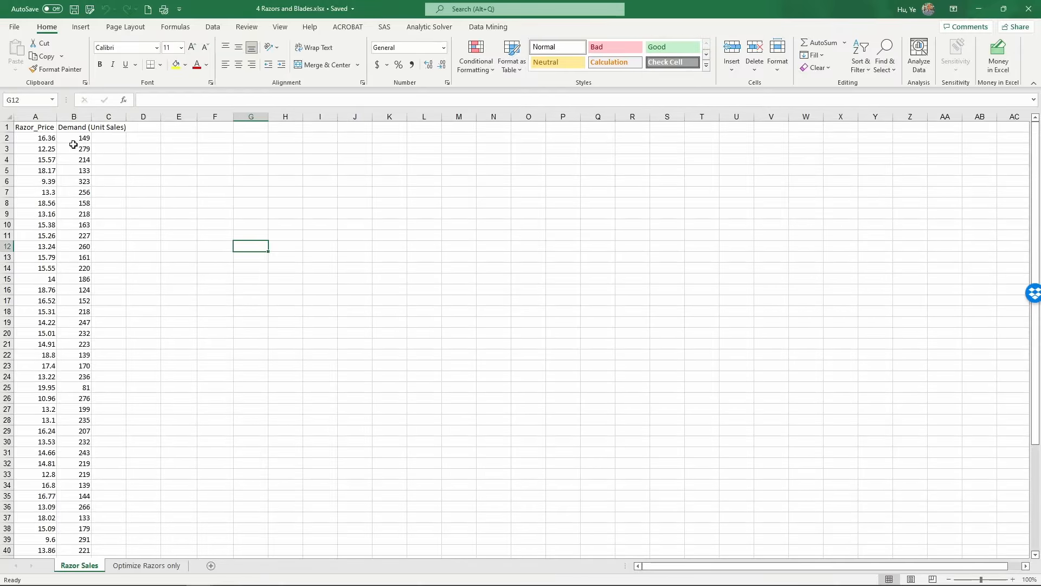
click(36, 128)
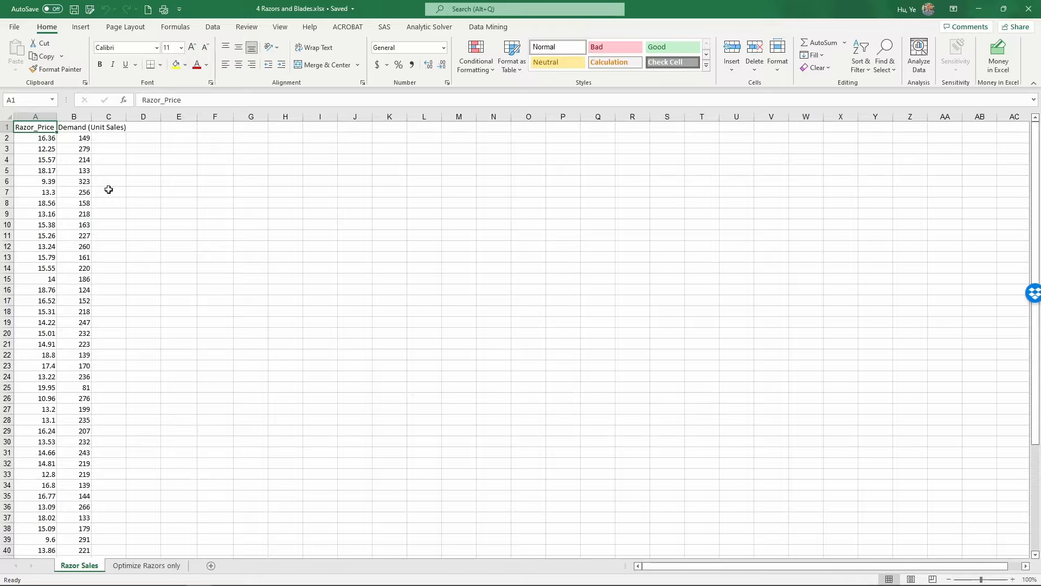
key(shift+Right)
key(ctrl+shift+Down)
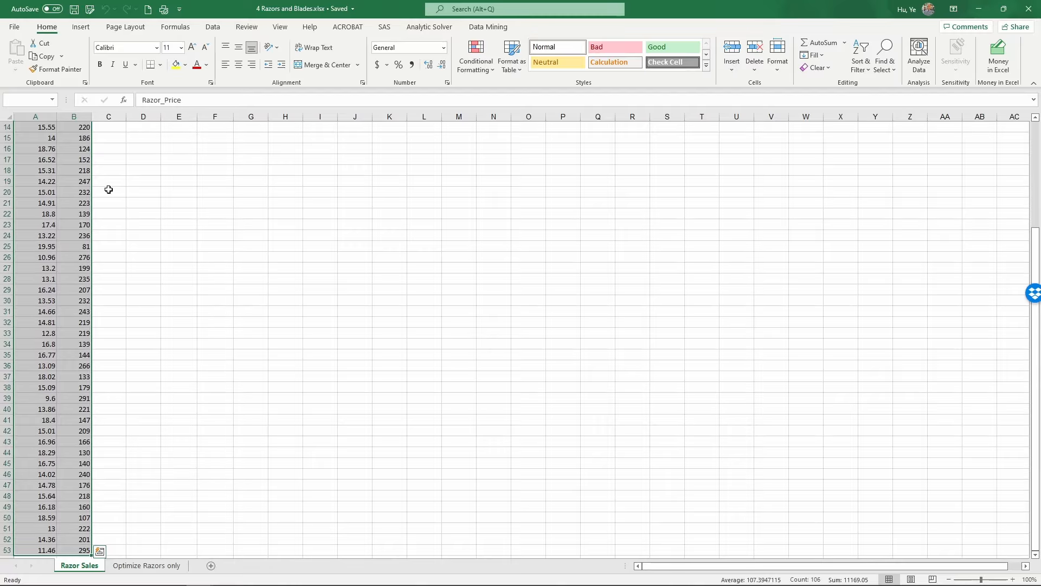
click(95, 26)
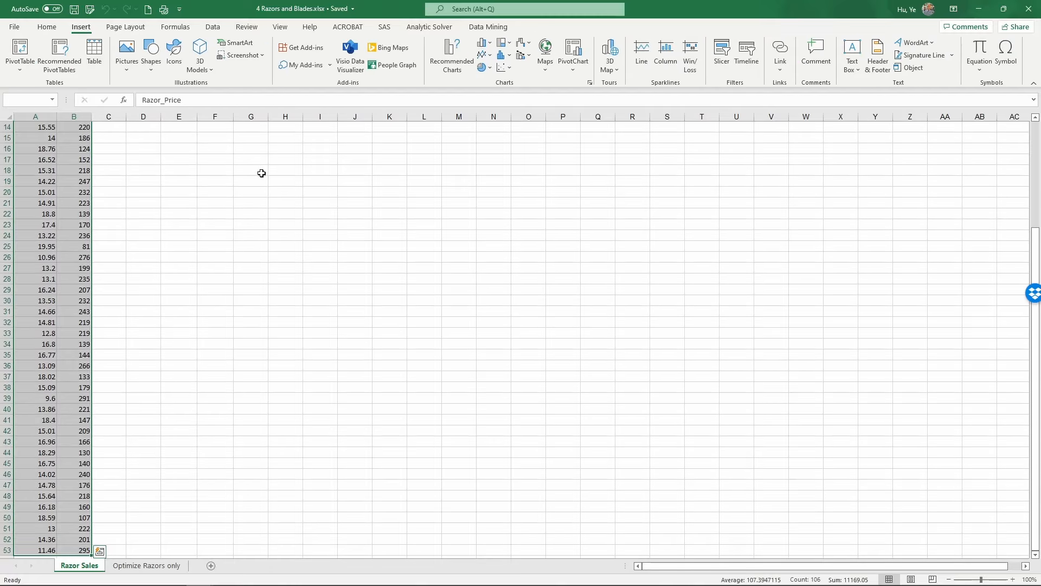
click(502, 68)
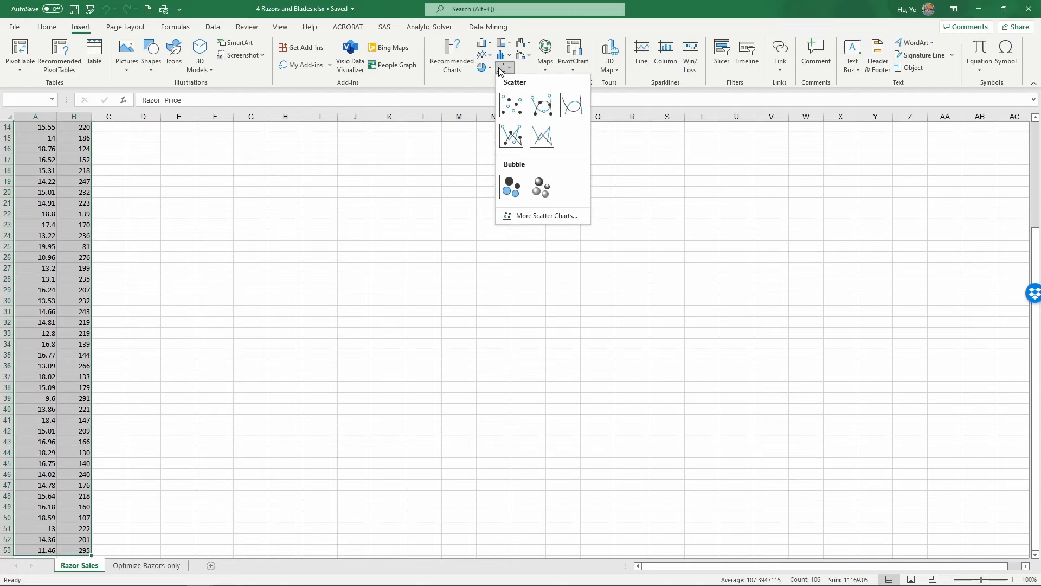
click(511, 104)
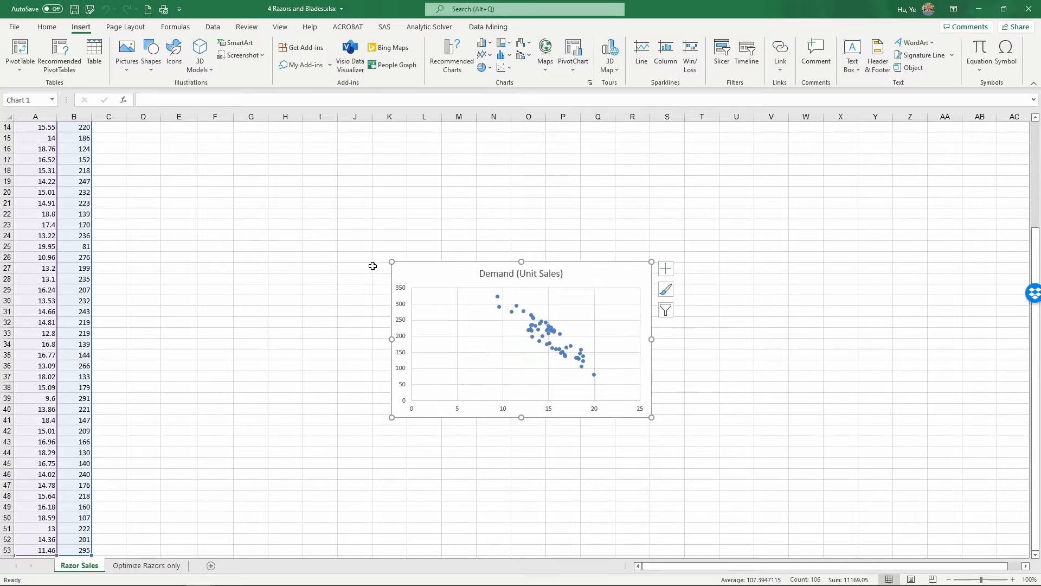
drag(391, 262, 291, 130)
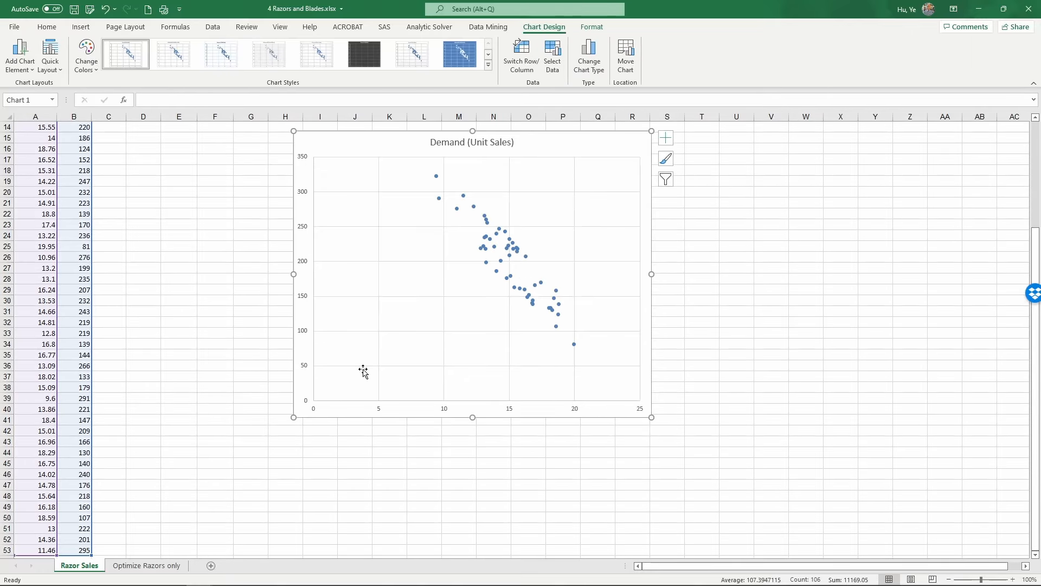
Add primary horizontal and vertical axis titles to the scatter chart, naming them Price and Demand
click(22, 71)
mouse_move(43, 99)
click(105, 108)
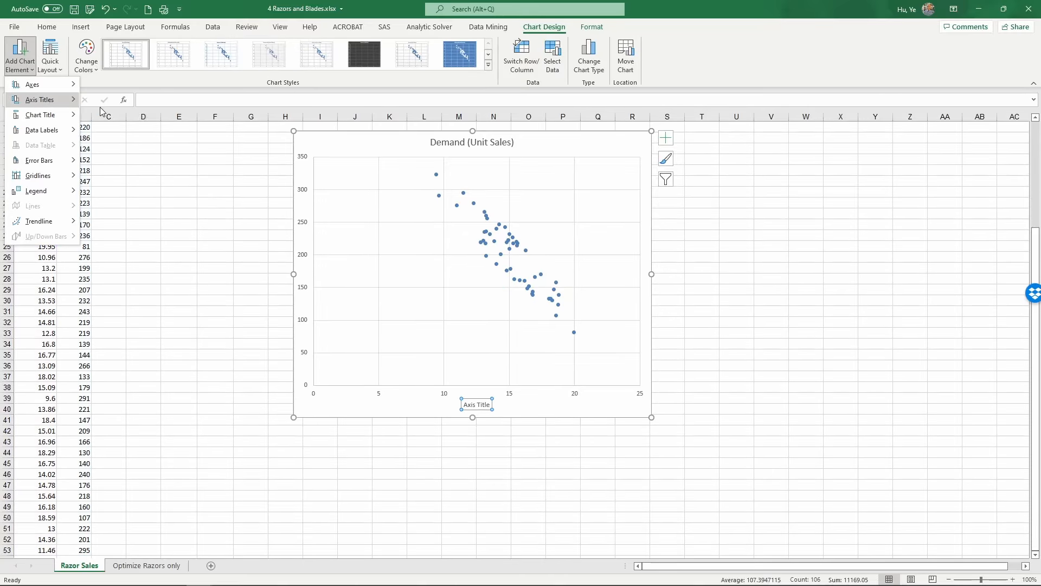
click(34, 70)
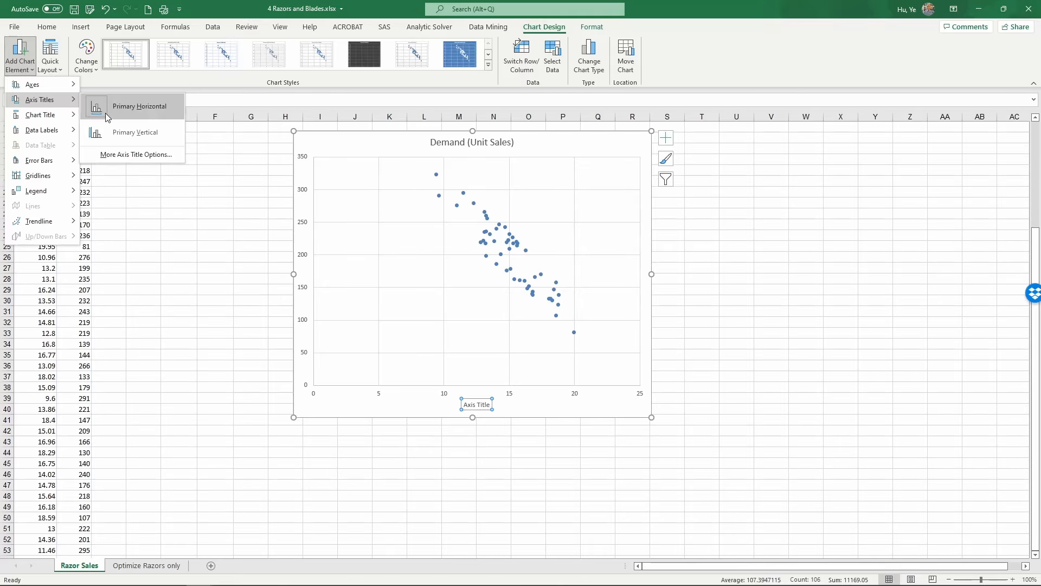
click(117, 142)
click(487, 406)
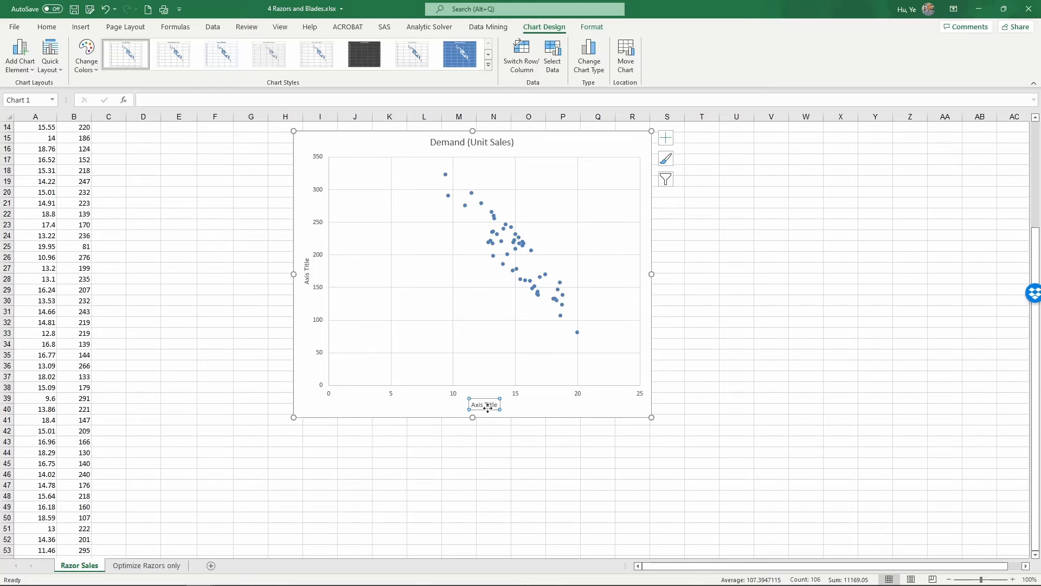
text(Price)
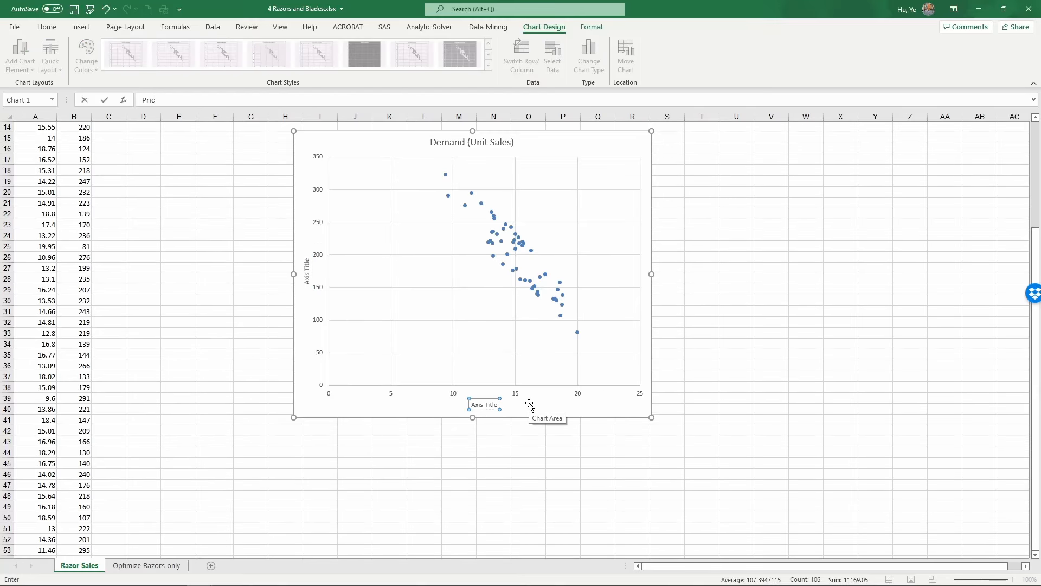
key(Return)
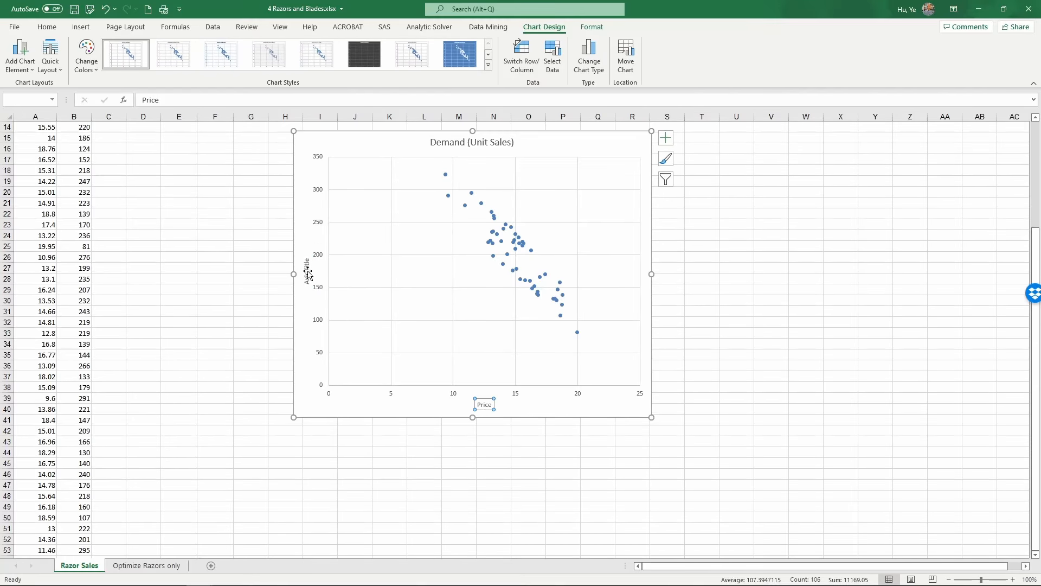
click(307, 271)
text(Demand)
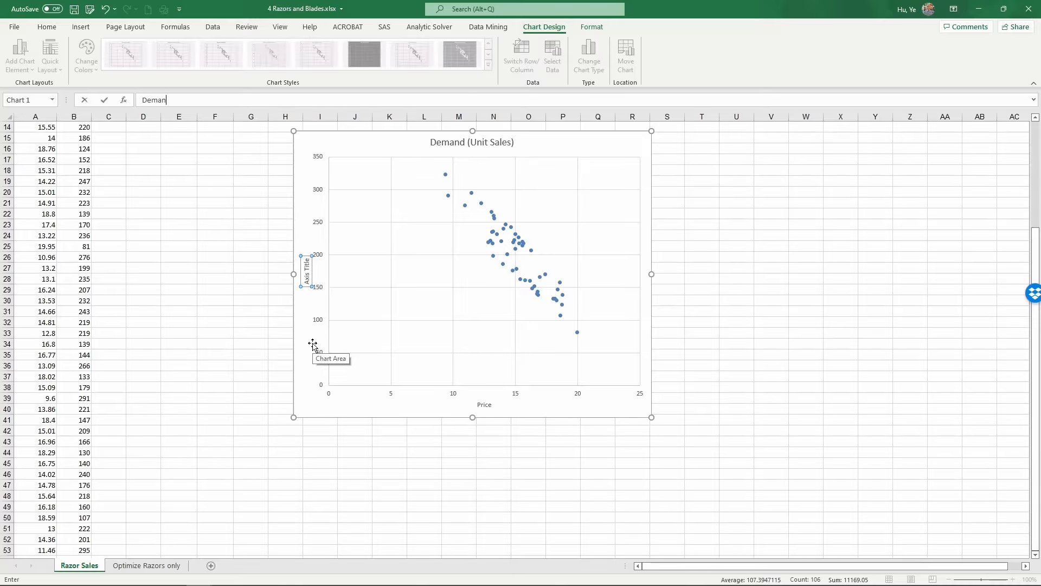
key(Return)
Change the chart title to Demand Curve
click(471, 142)
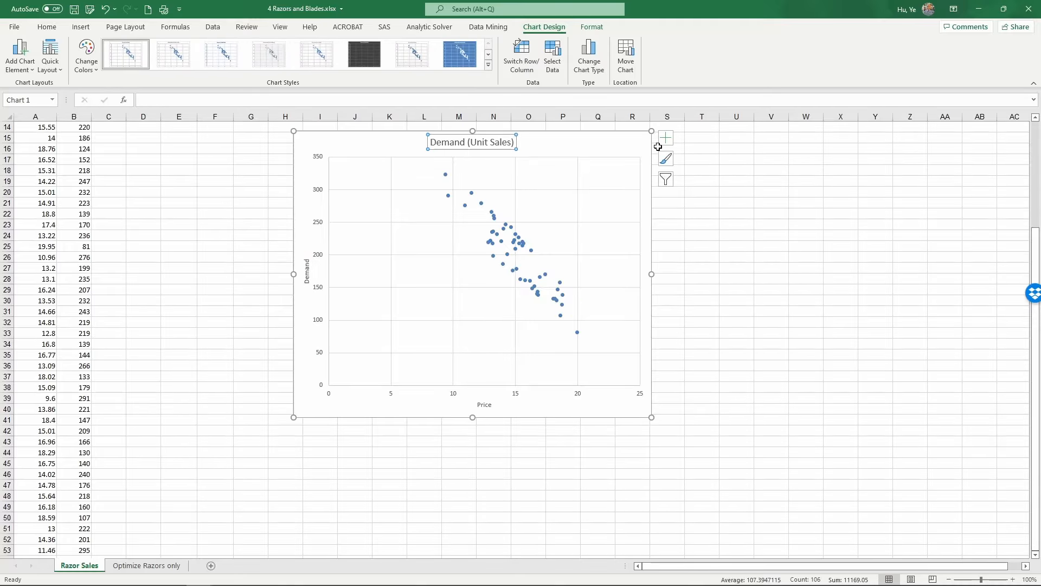
text(Demand Curve)
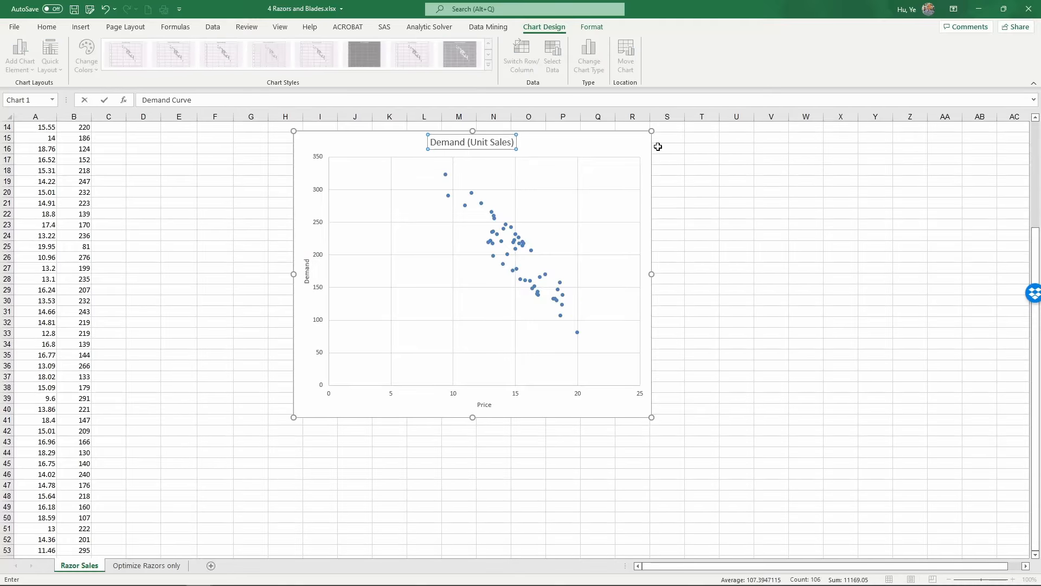
key(Return)
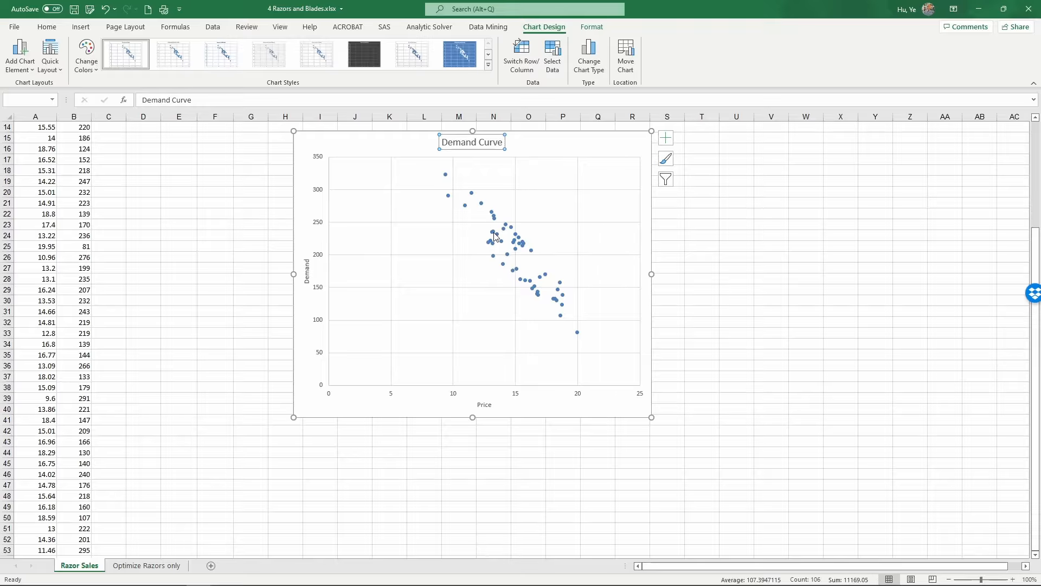
Add a linear trendline to the data series and display its equation on the chart
mouse_move(494, 236)
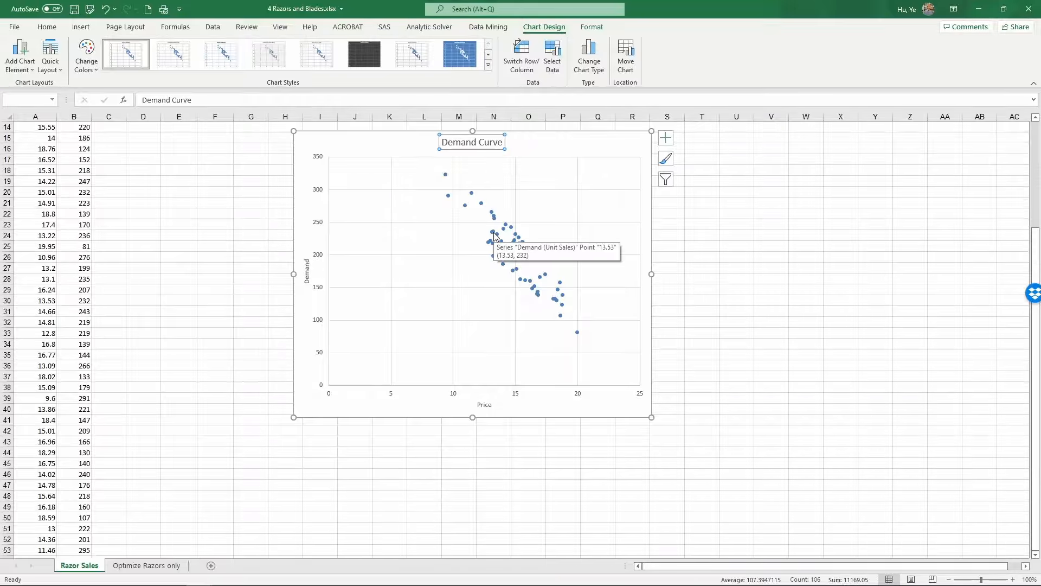
right_click(495, 236)
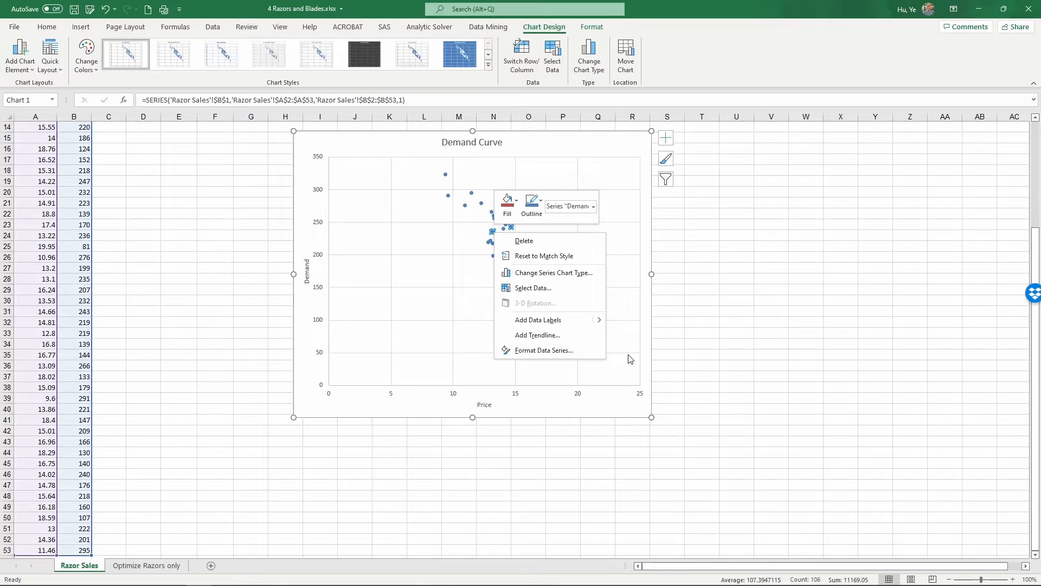
click(558, 336)
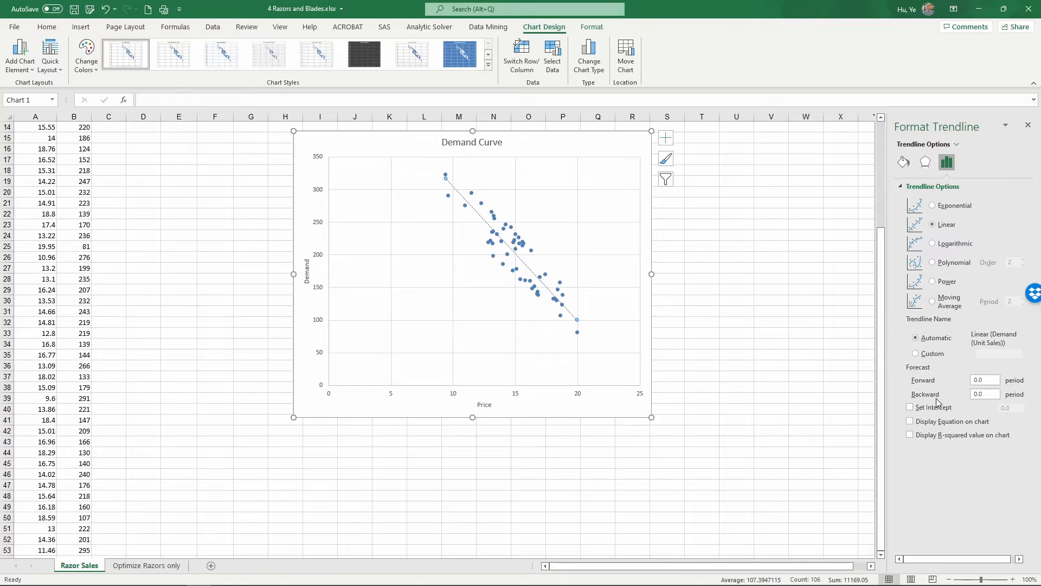
click(910, 422)
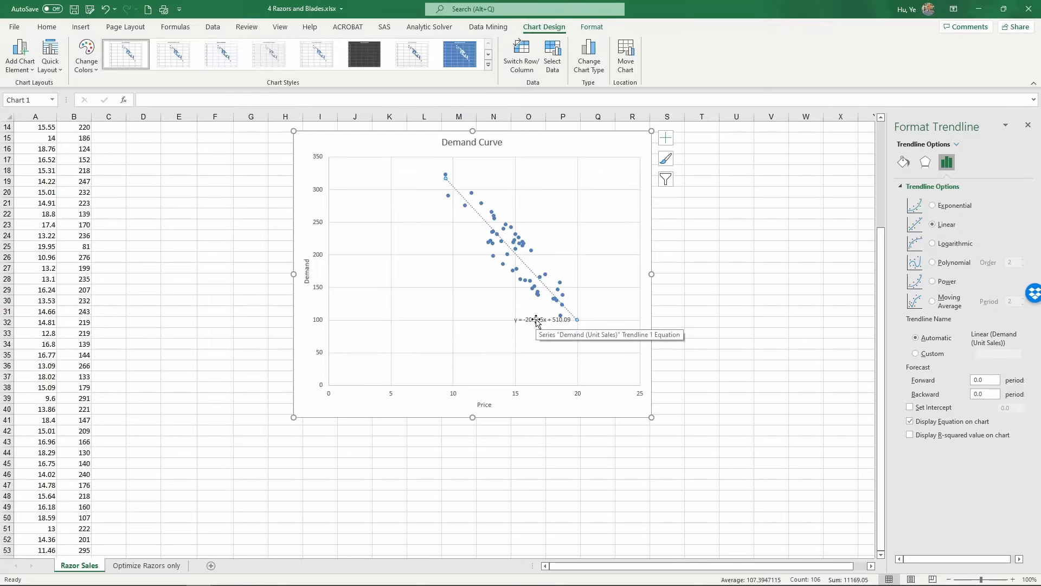
Move the trendline equation into the empty area below the data points and enlarge its font size to 20
drag(536, 321, 411, 325)
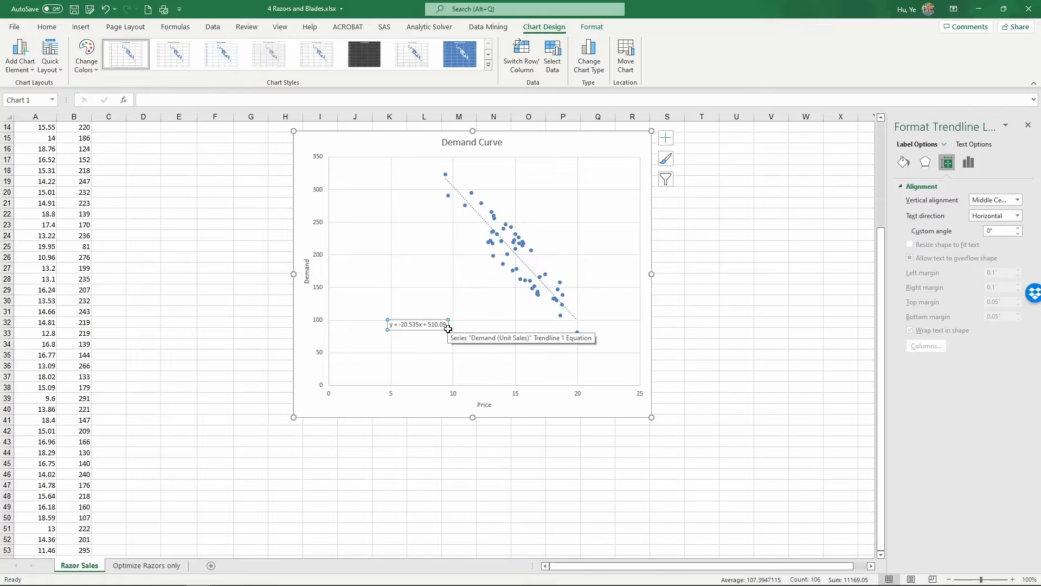
click(61, 30)
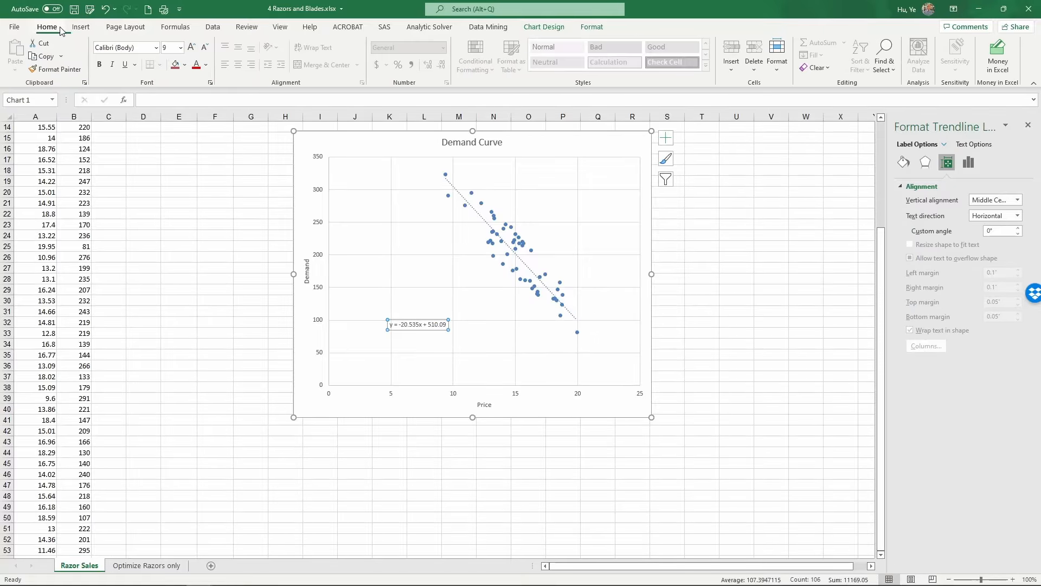
click(192, 47)
click(192, 48)
click(192, 48)
click(192, 47)
click(191, 47)
click(192, 47)
click(191, 48)
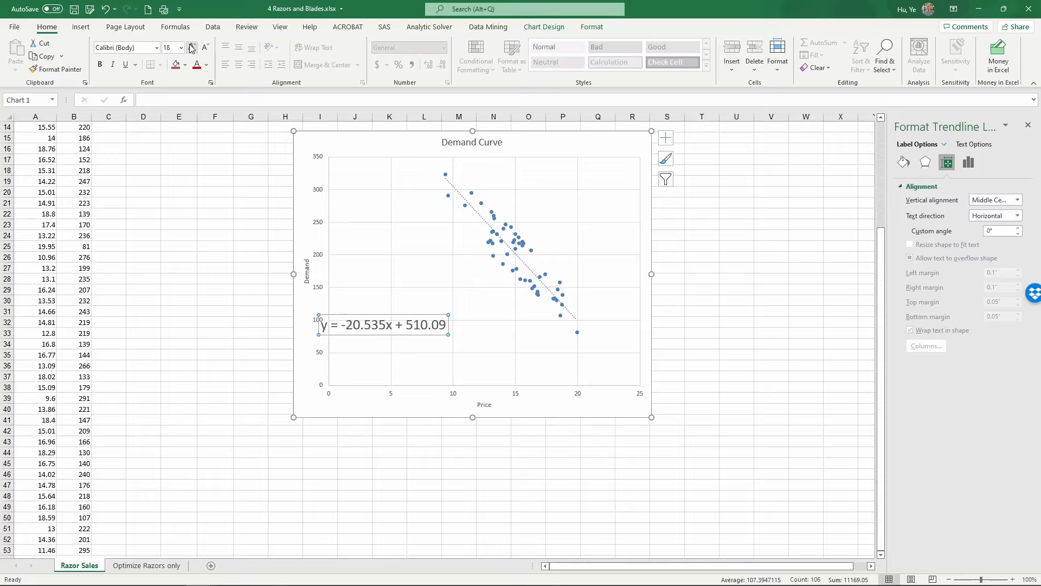
drag(401, 316, 446, 318)
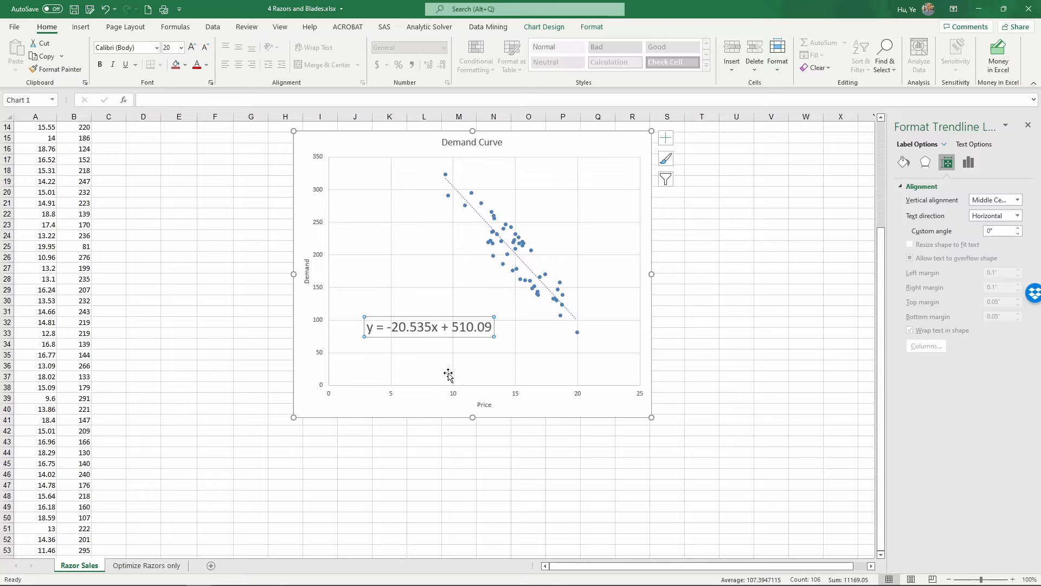
Enter the note "The demand curve based on historical sales is" in cell I43 below the chart
click(332, 442)
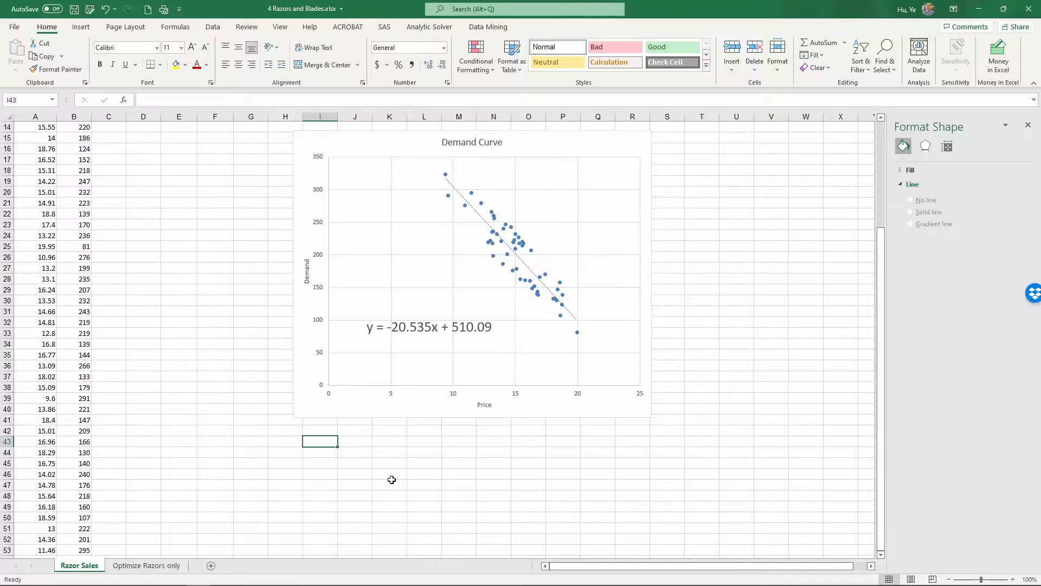
text(The demand)
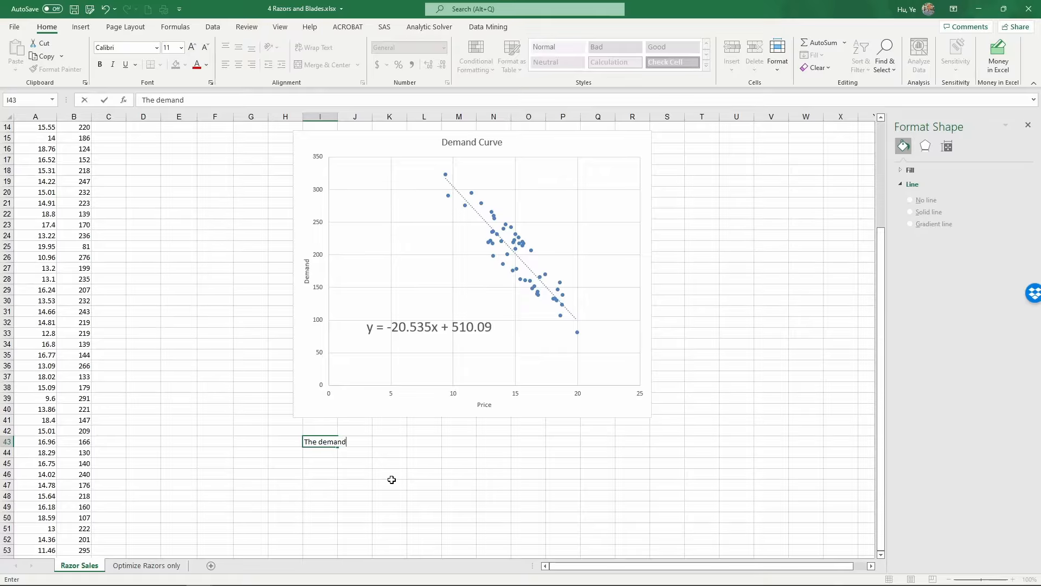
text( curve based on histor)
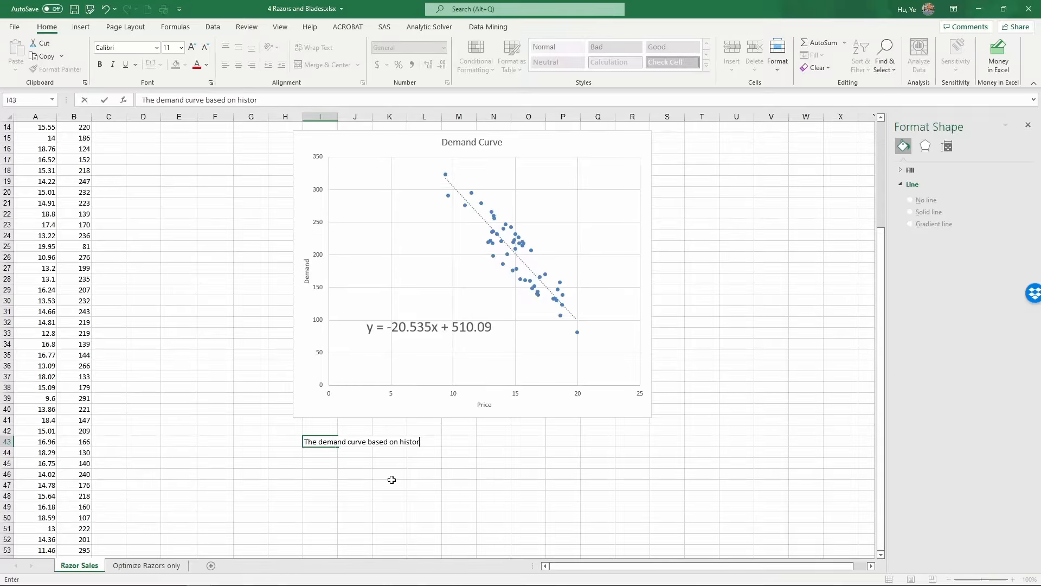
text(ical sales is)
key(Return)
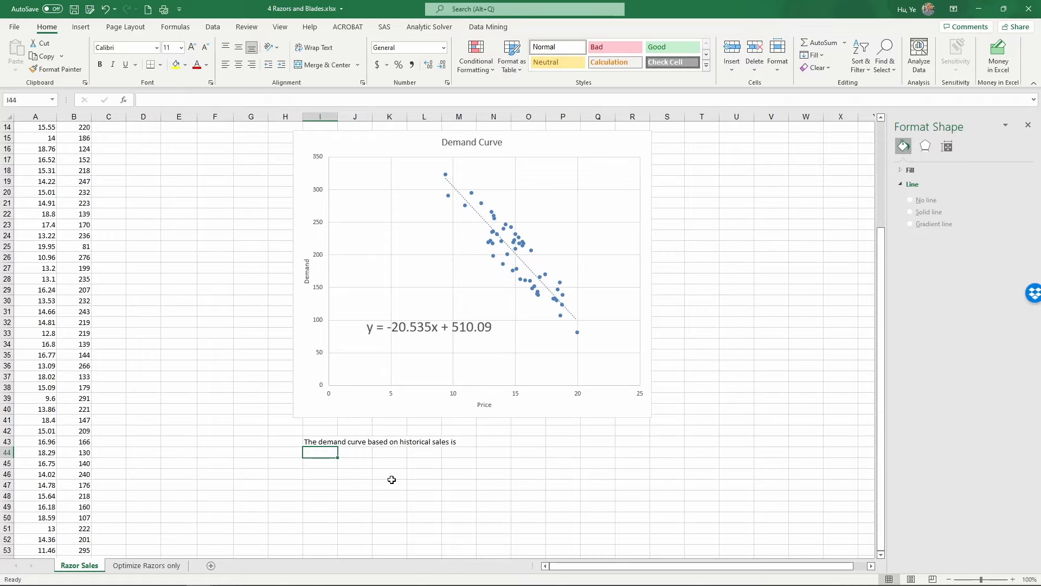
Write the trendline equation as the text "demand = 510.09 - 20.535*price" in cell I44
text(demand)
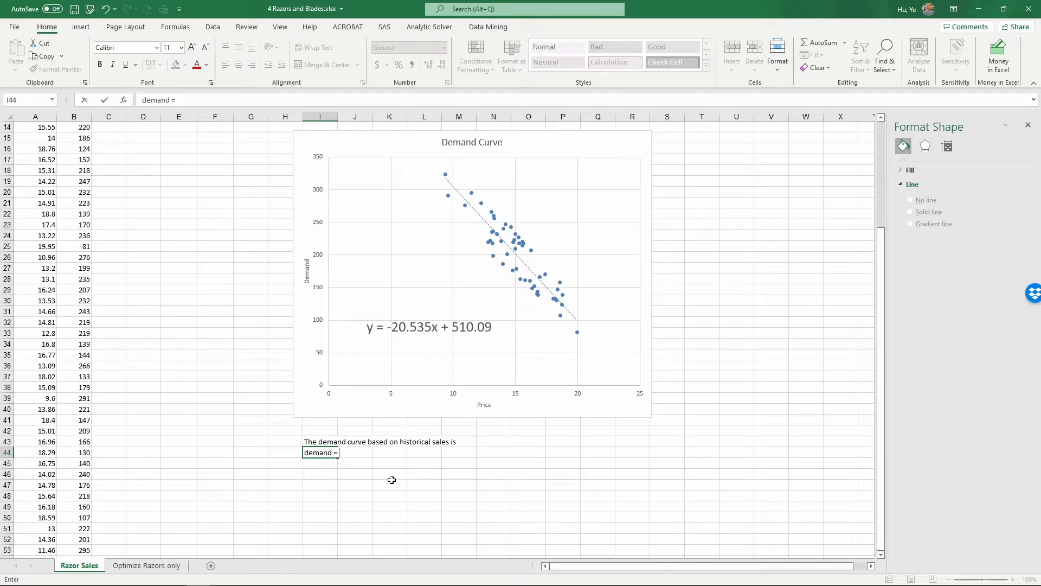
text(= 510.09 - 20)
text(.535*price)
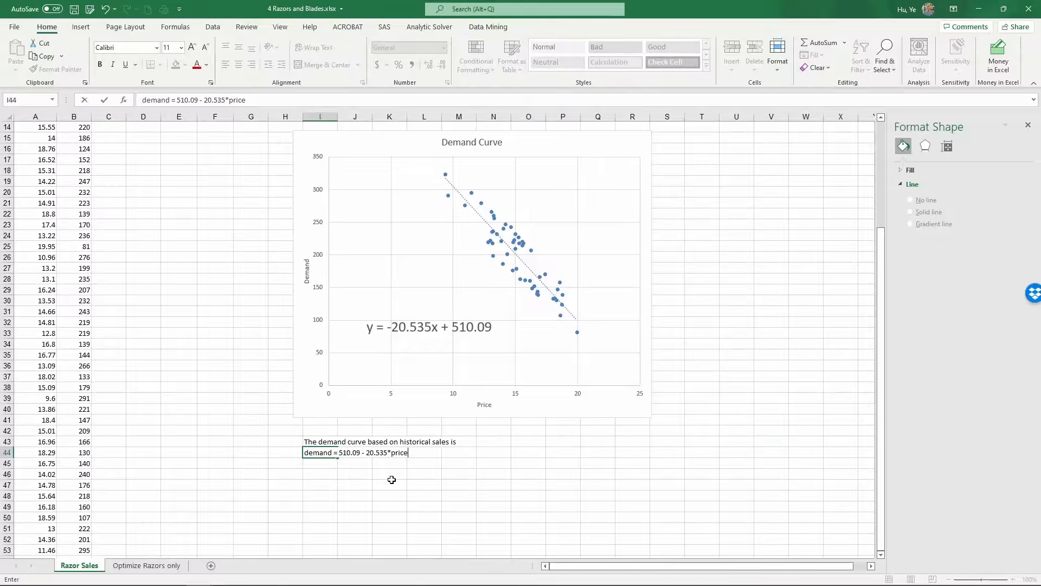
key(Return)
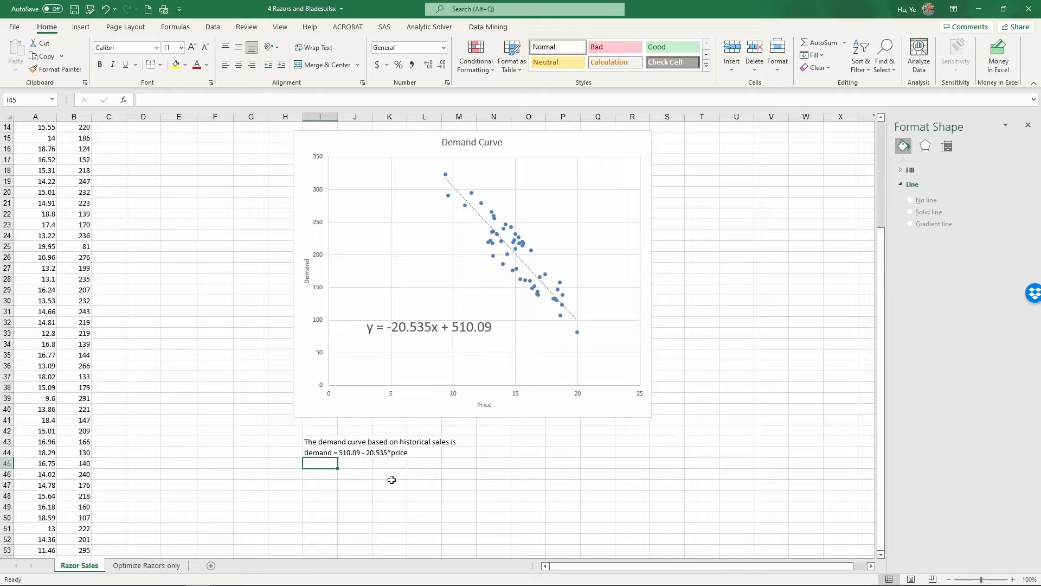
Copy the demand equation from cell I44 and paste it as values into cell G2 of the Optimize Razors only sheet
click(320, 454)
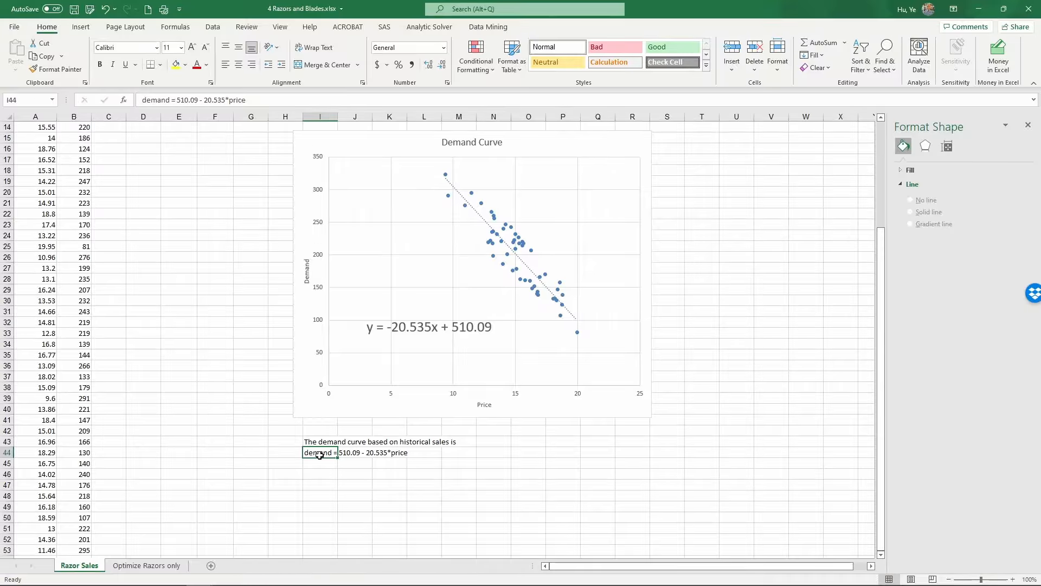
key(ctrl+c)
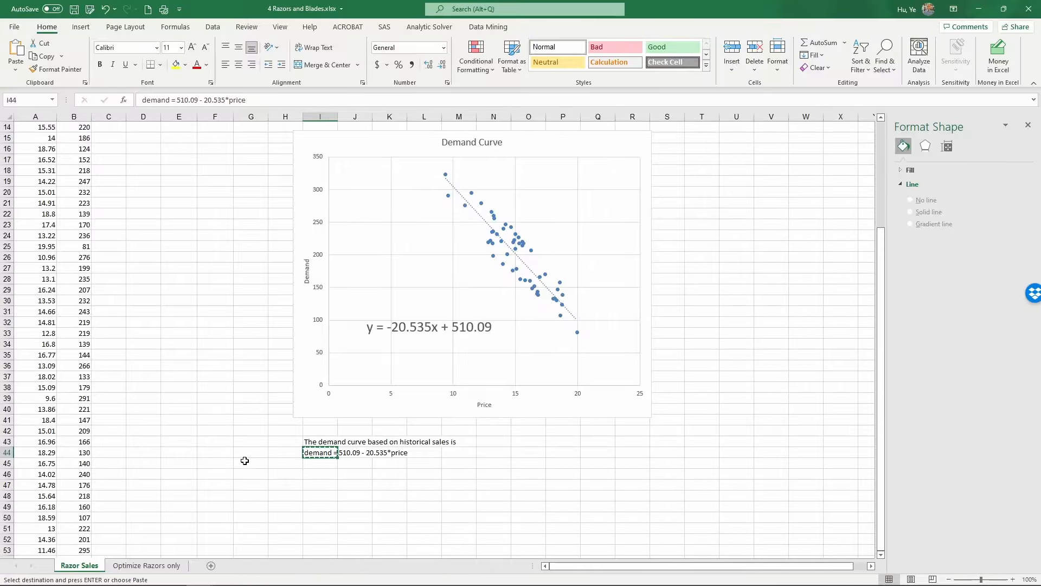
click(157, 566)
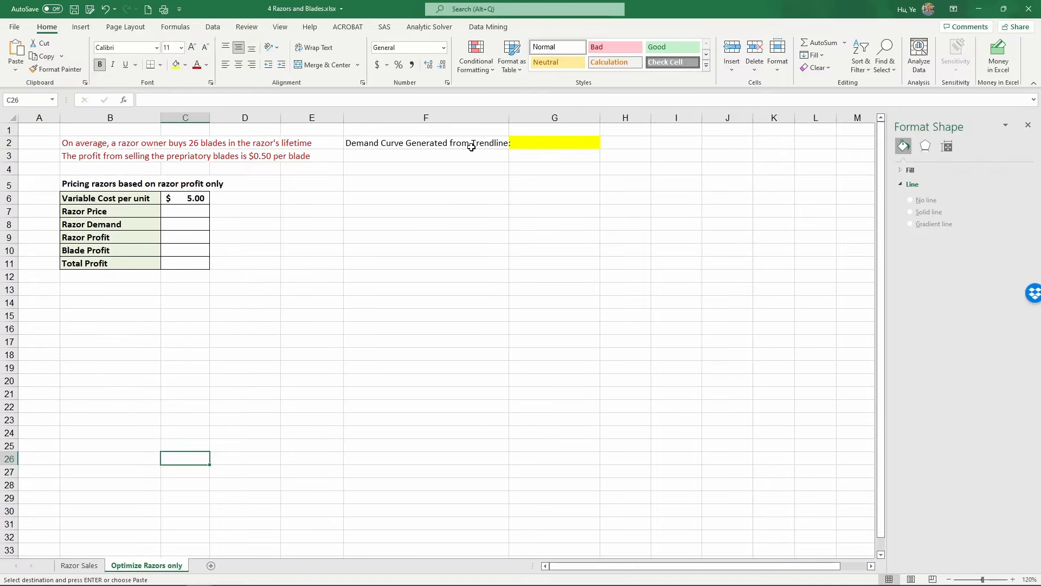
click(530, 143)
right_click(536, 145)
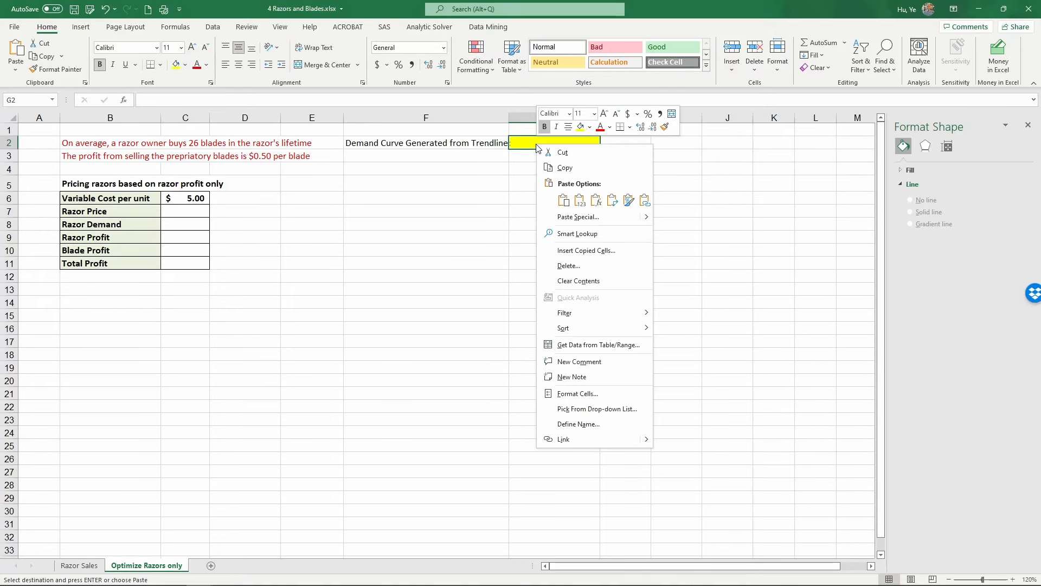
click(580, 200)
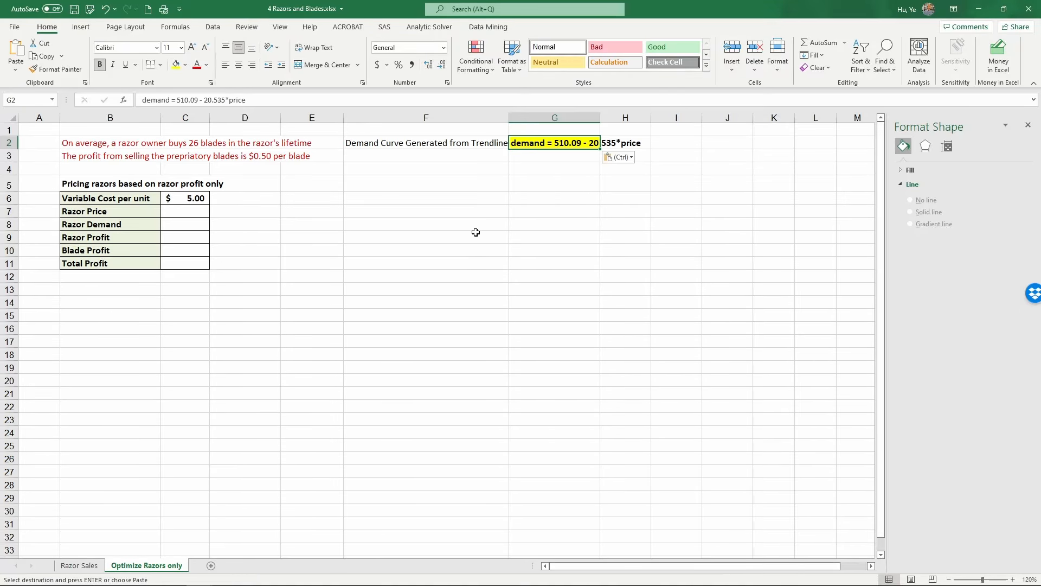
Auto-fit the width of column G to the demand equation text in G2
click(474, 228)
click(542, 143)
double_click(601, 117)
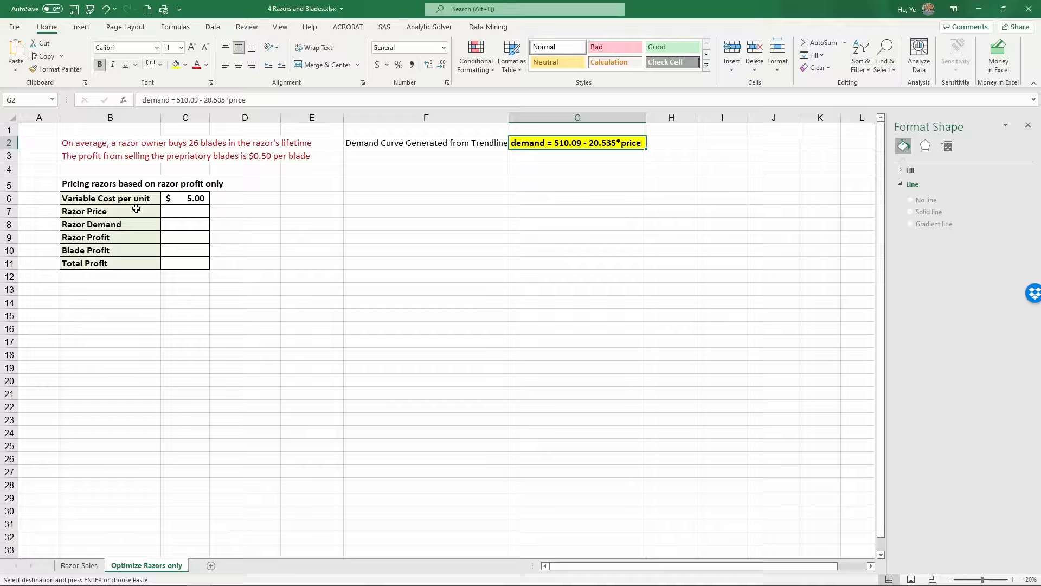
Review the blade assumptions in B2 and B3, and set the Razor Price in C7 to 6
click(88, 141)
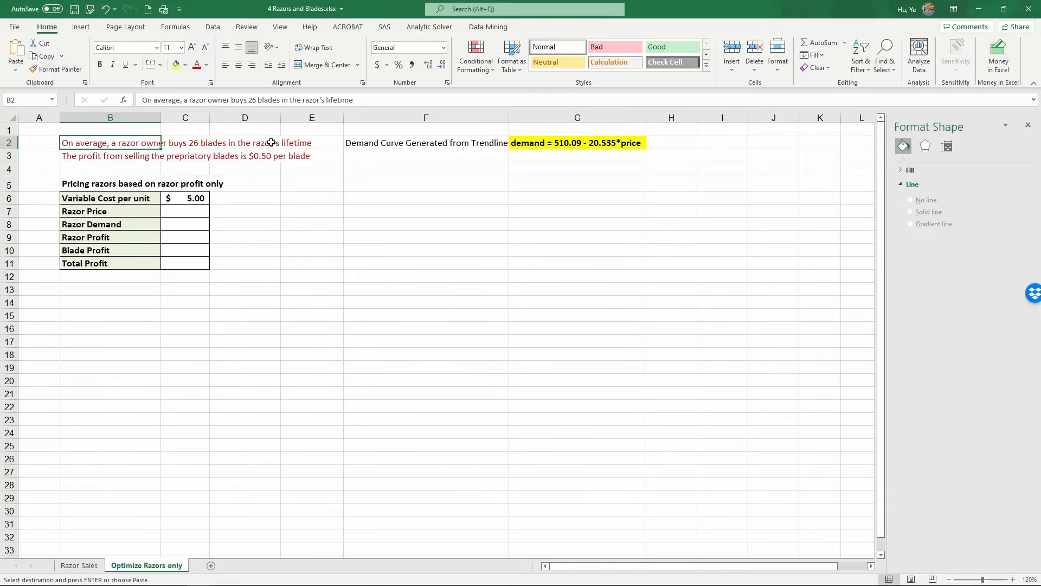
click(98, 157)
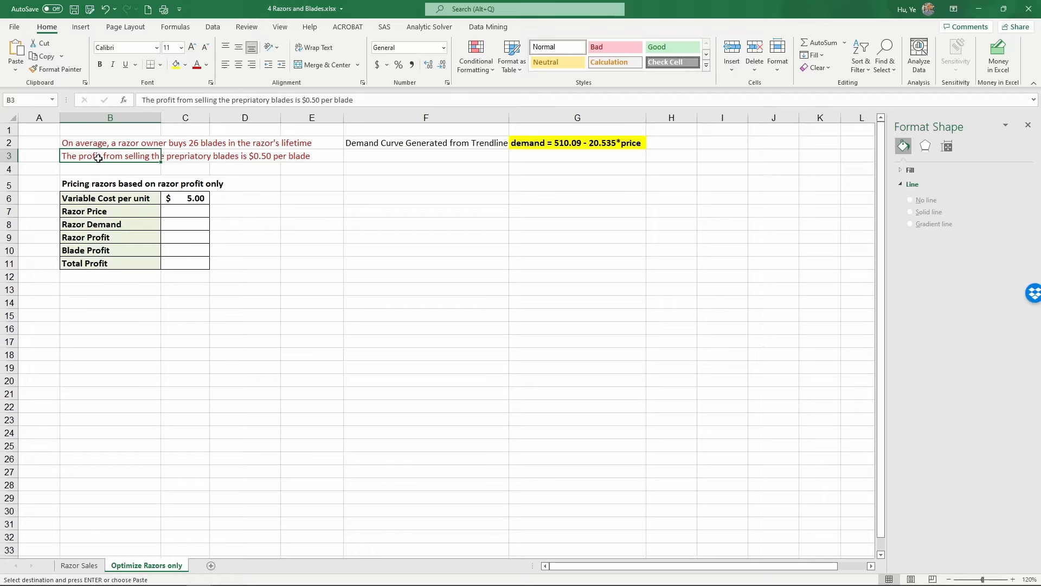
click(185, 199)
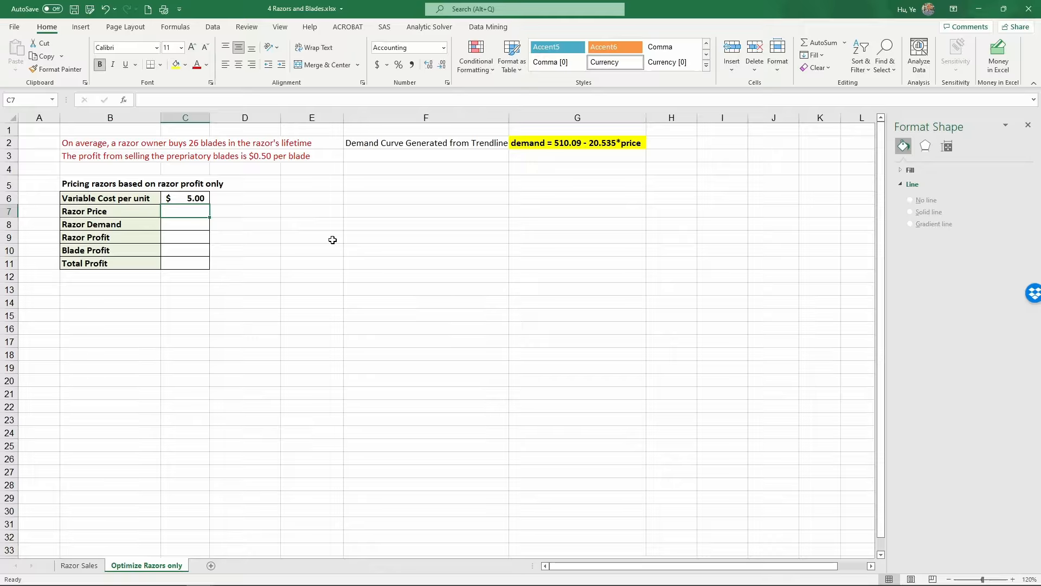
text(6)
key(Return)
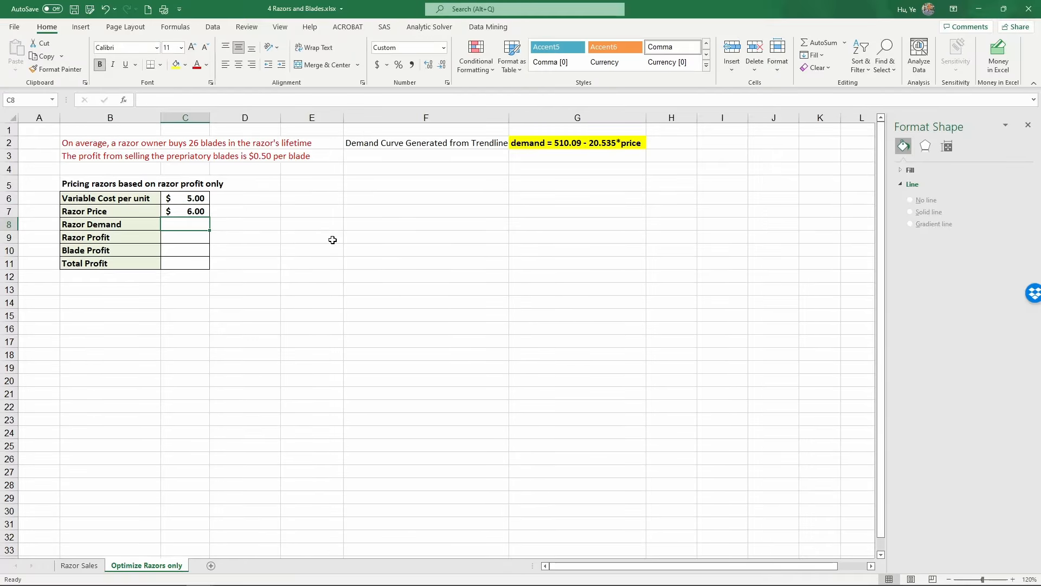
Calculate Razor Demand in C8 with the formula =510.09-20.535*C7
text(=)
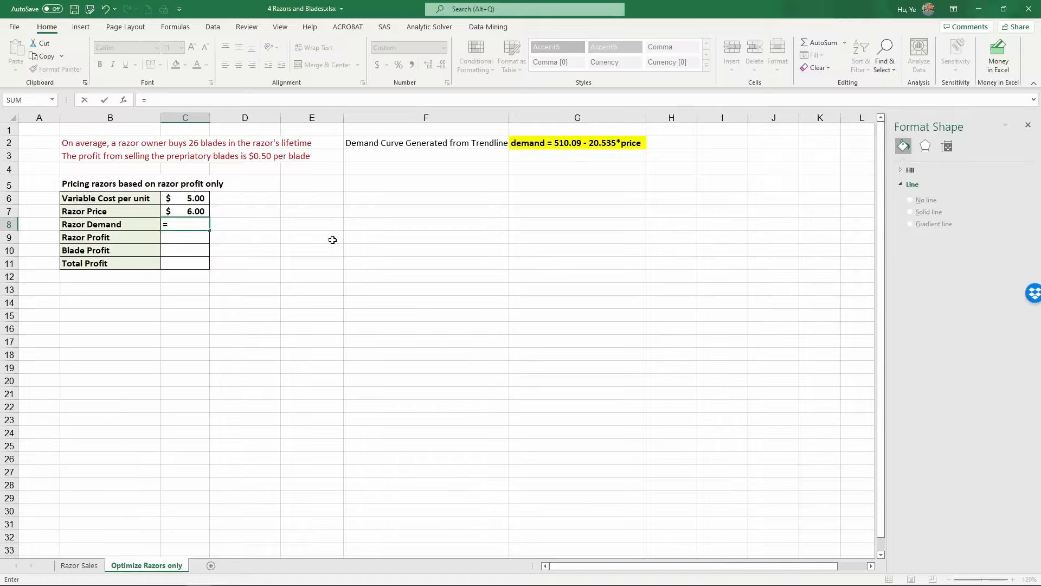
text(510.09-20.535*)
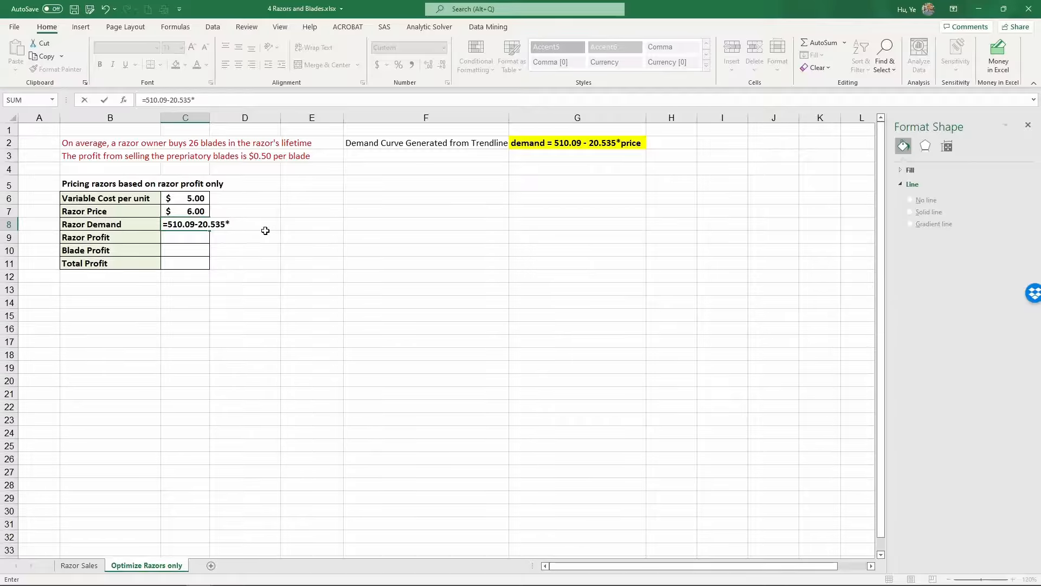
click(198, 210)
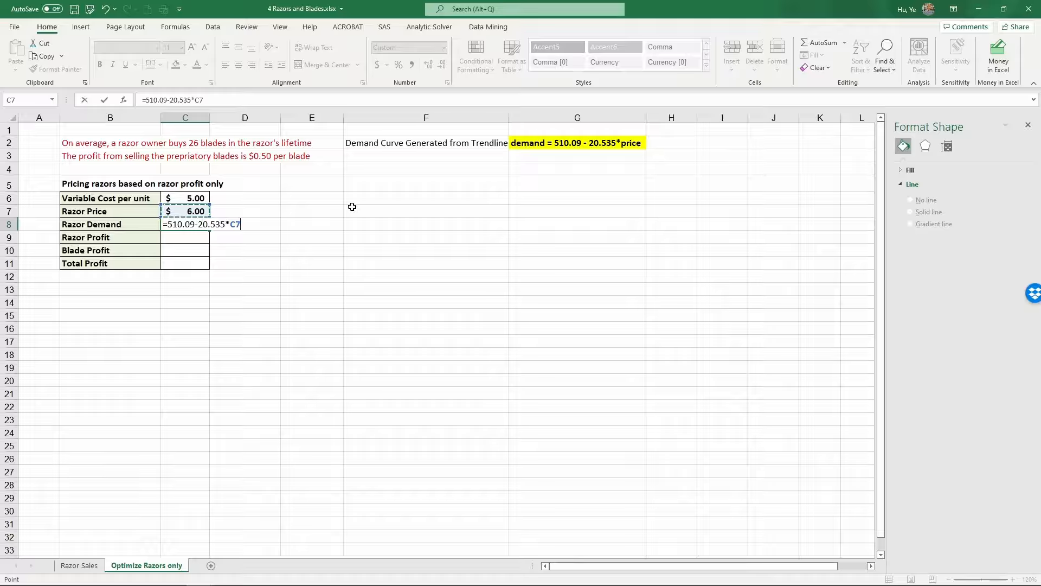
key(Return)
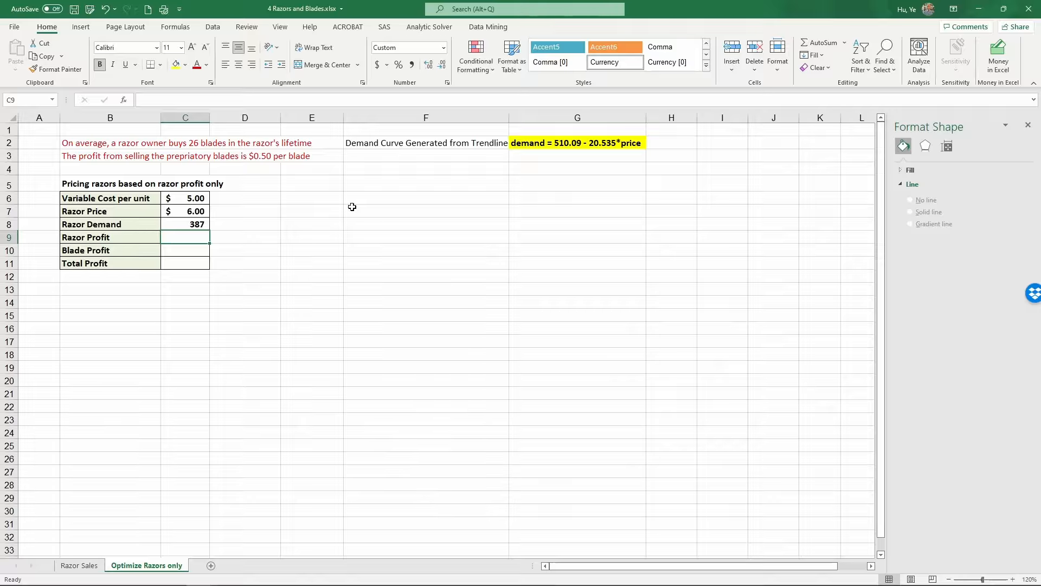
Write the note "profit = (price - vc)*demand - fc" in cell E9 beside the Razor Profit row
text(=)
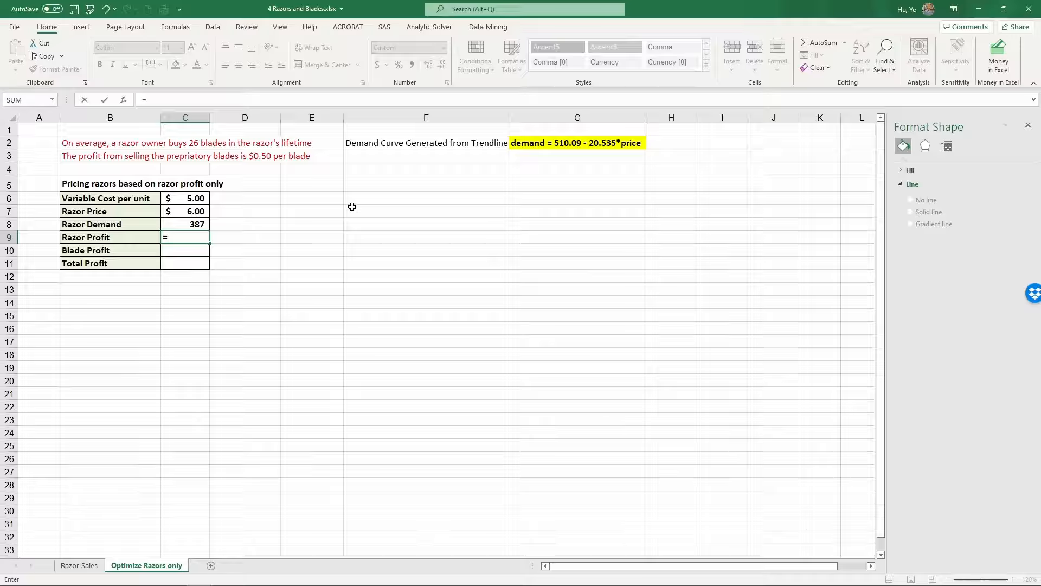
key(Escape)
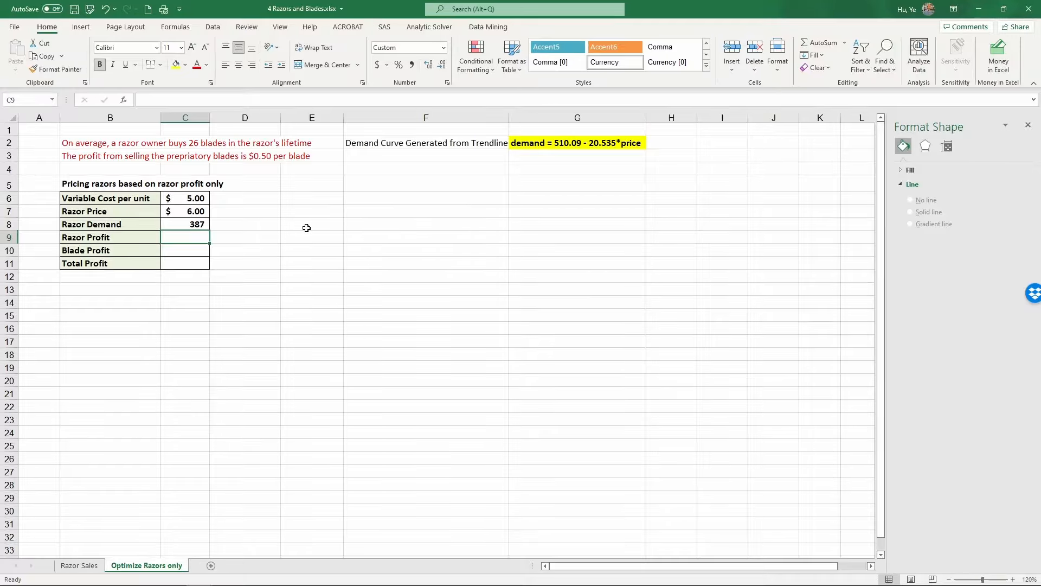
click(300, 225)
click(320, 239)
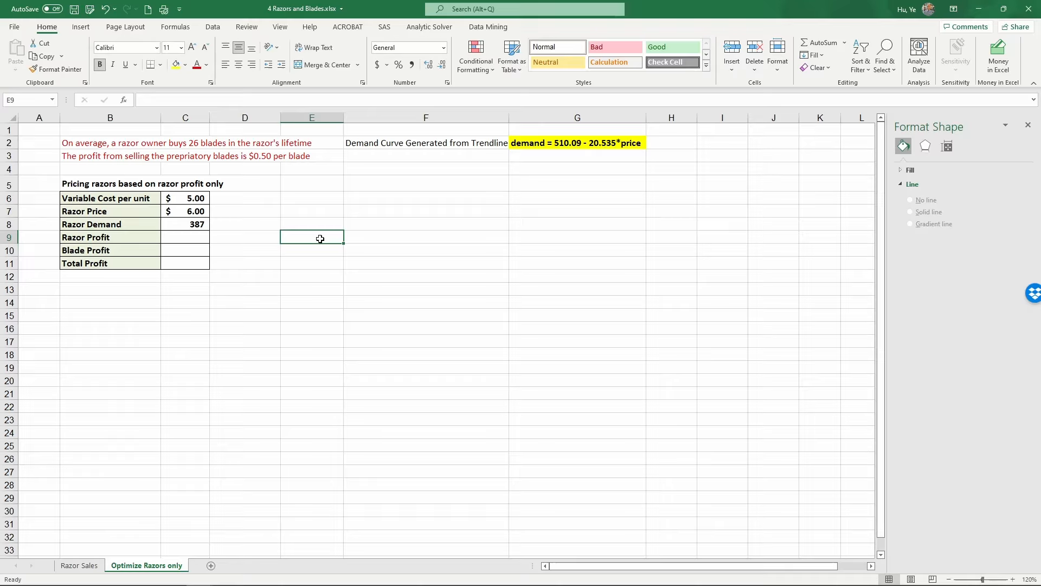
text(profit )
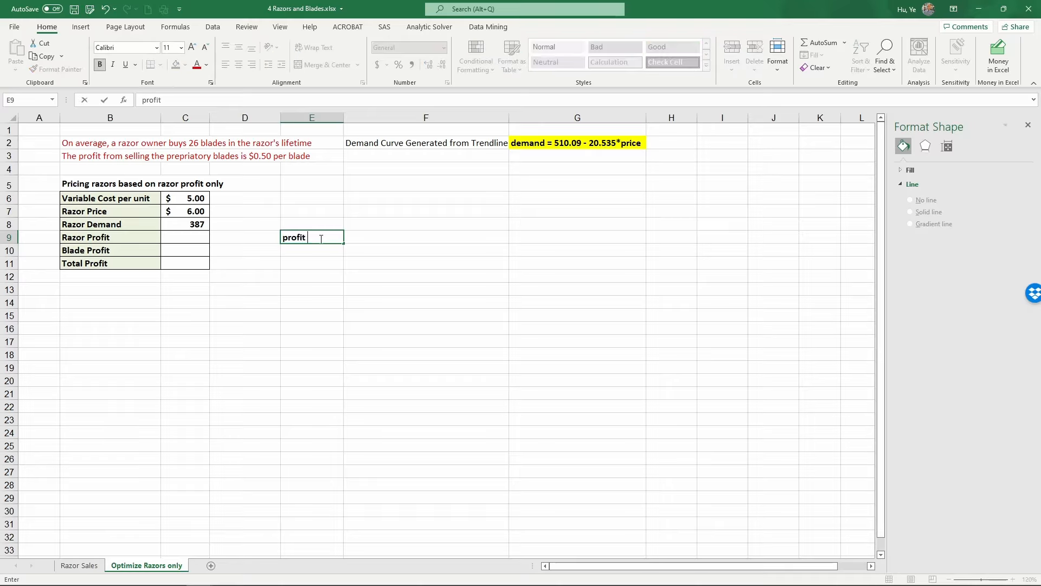
text(= (price - vc)*demand -)
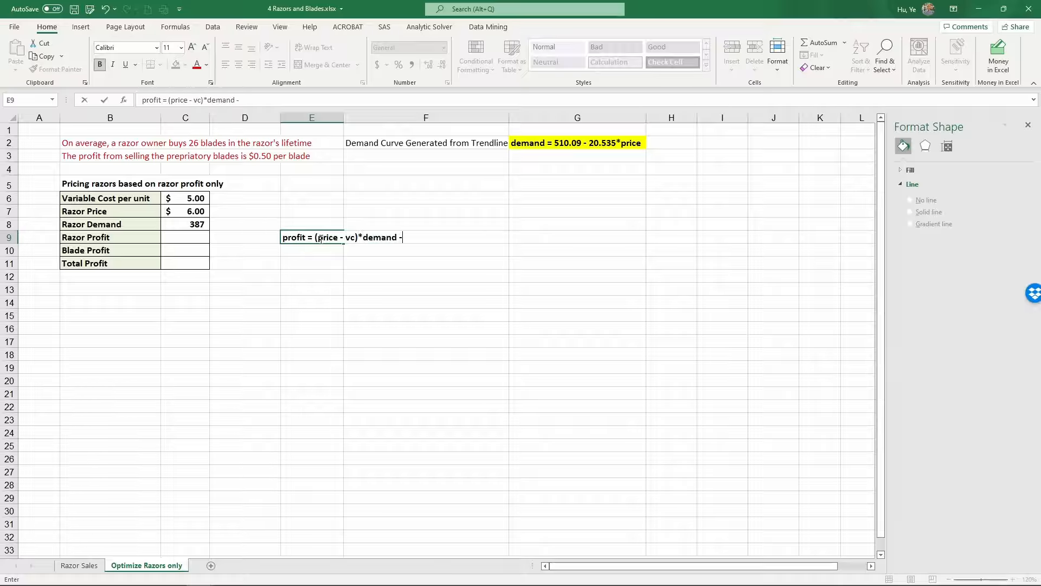
text( fc)
key(Return)
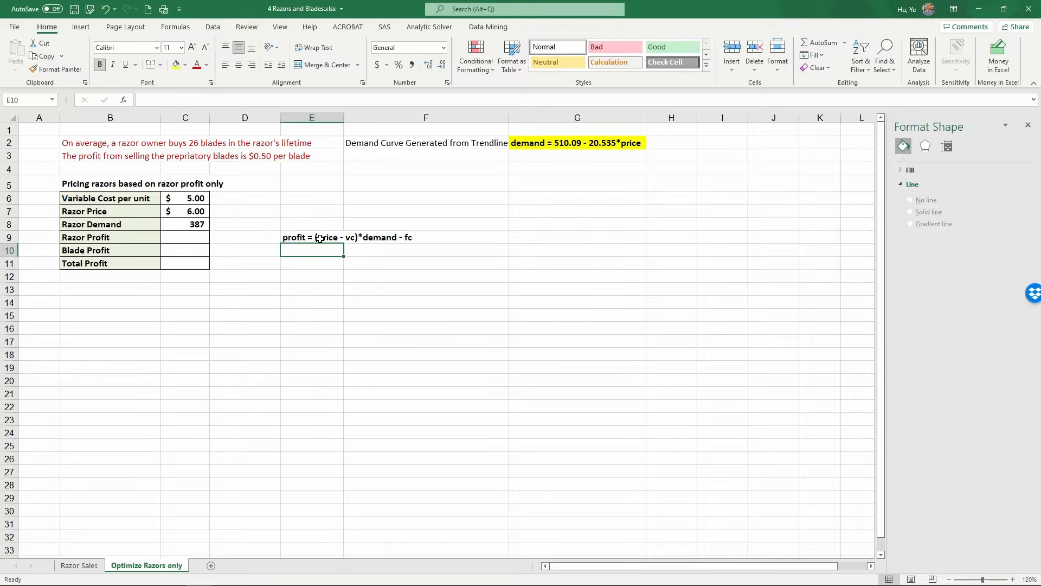
Remove the "- fc" term from the profit note in E9 so it reads "profit = (price - vc)*demand"
click(180, 242)
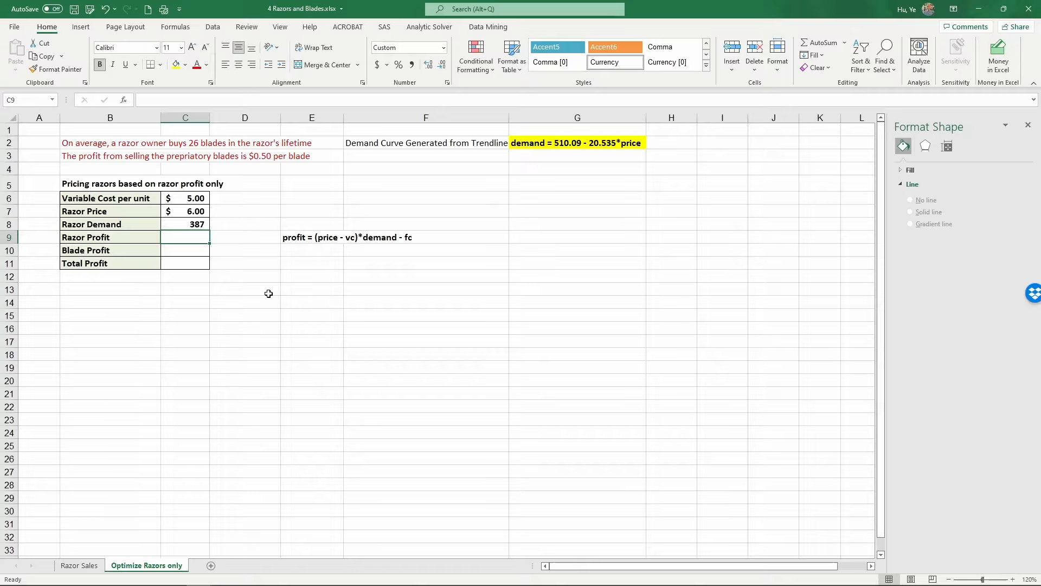
click(298, 239)
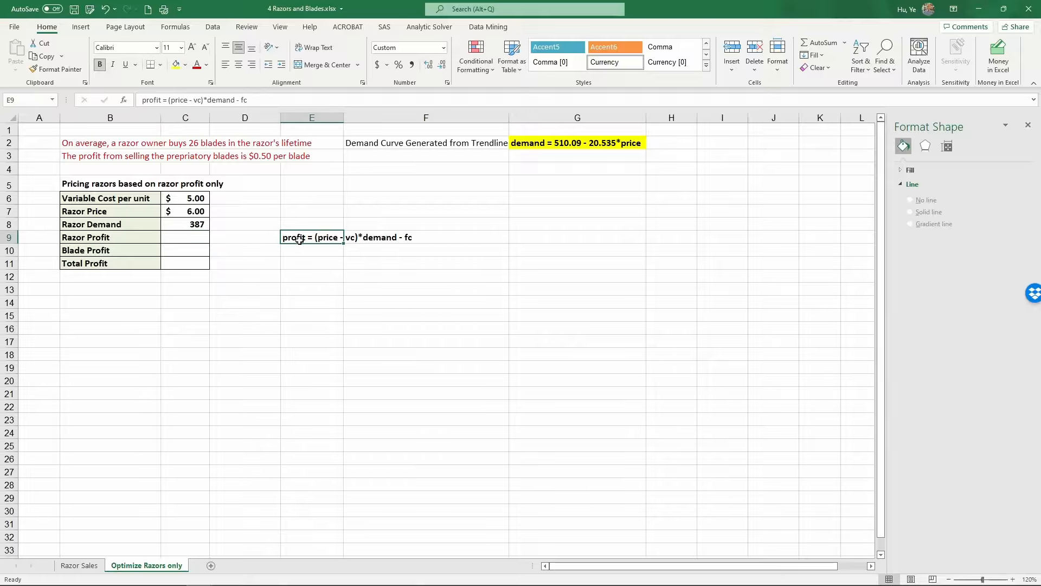
click(241, 101)
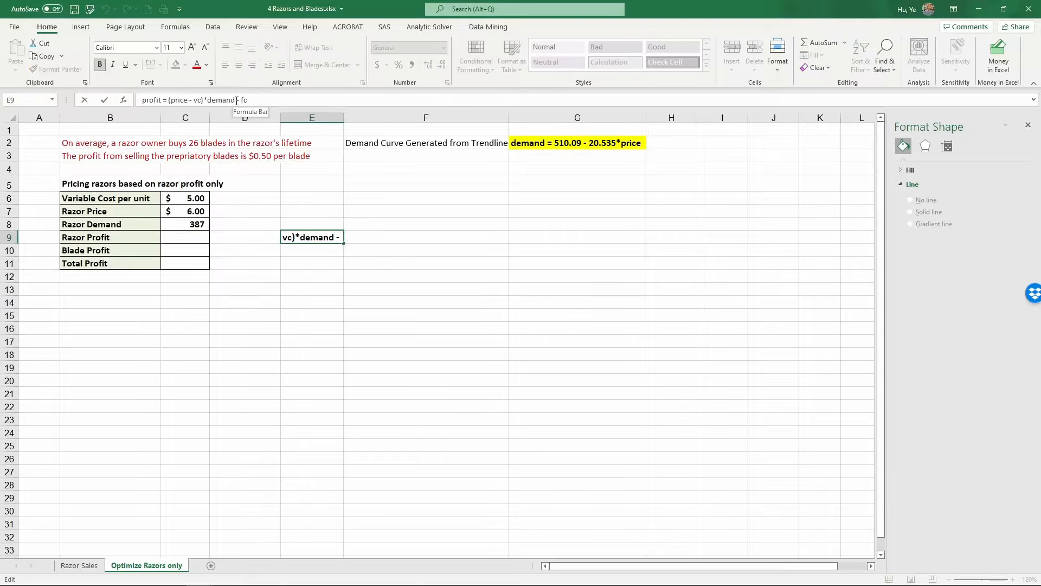
drag(235, 101, 253, 101)
key(BackSpace)
key(Return)
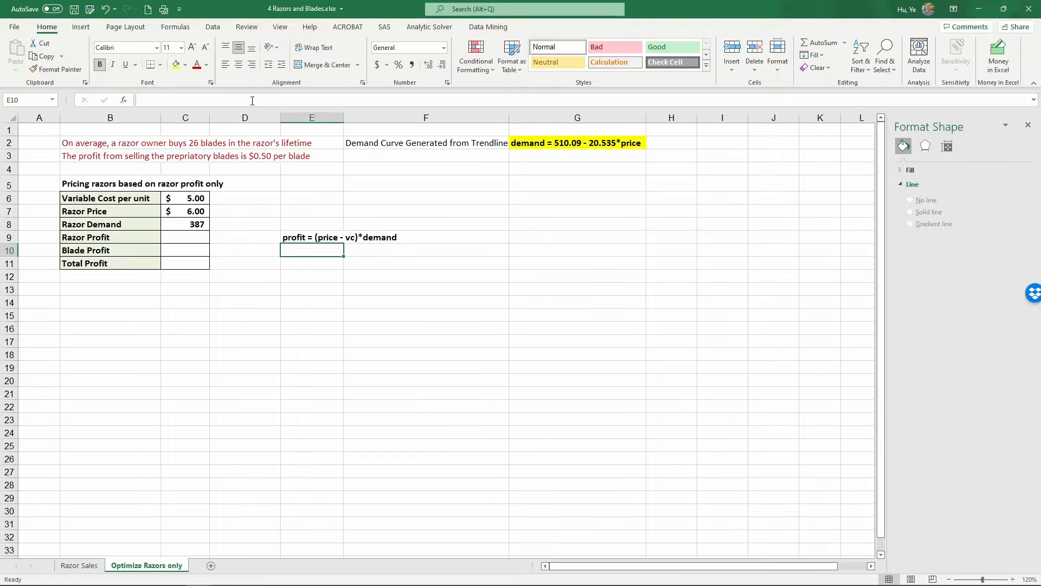
Calculate Razor Profit in C9 with the formula =(C7-C6)*C8
click(192, 234)
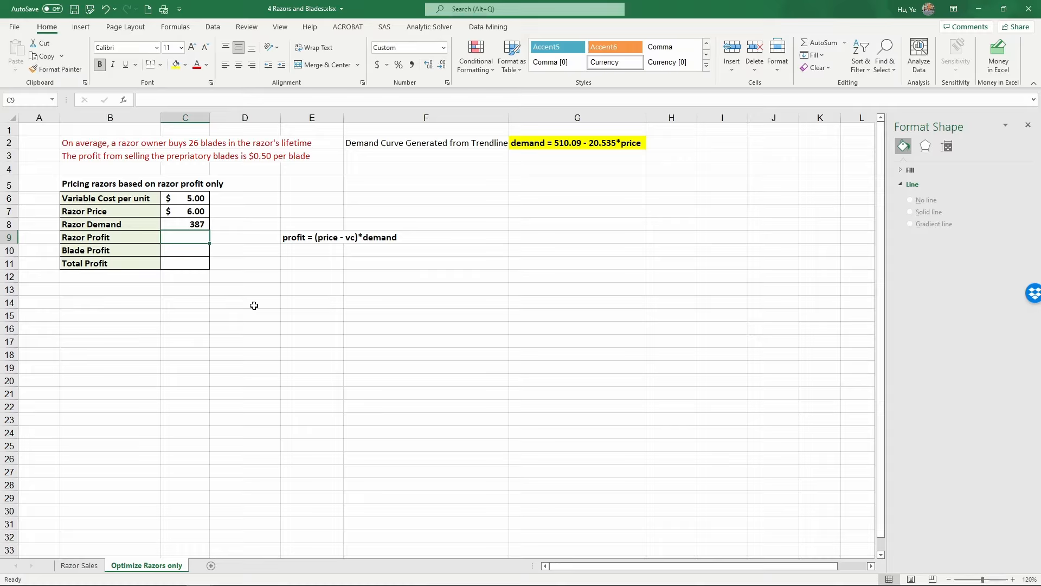
text(=()
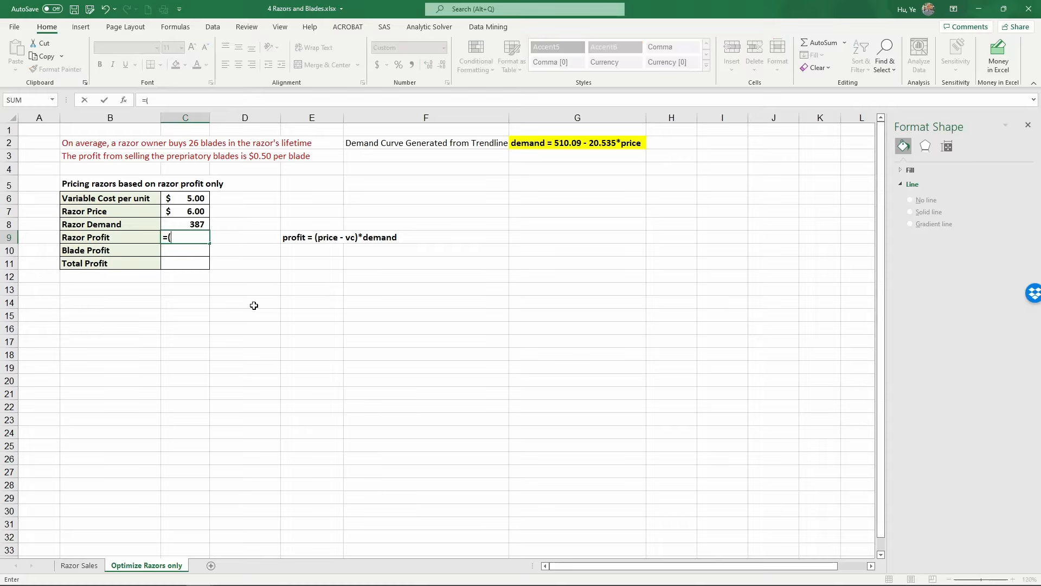
click(194, 211)
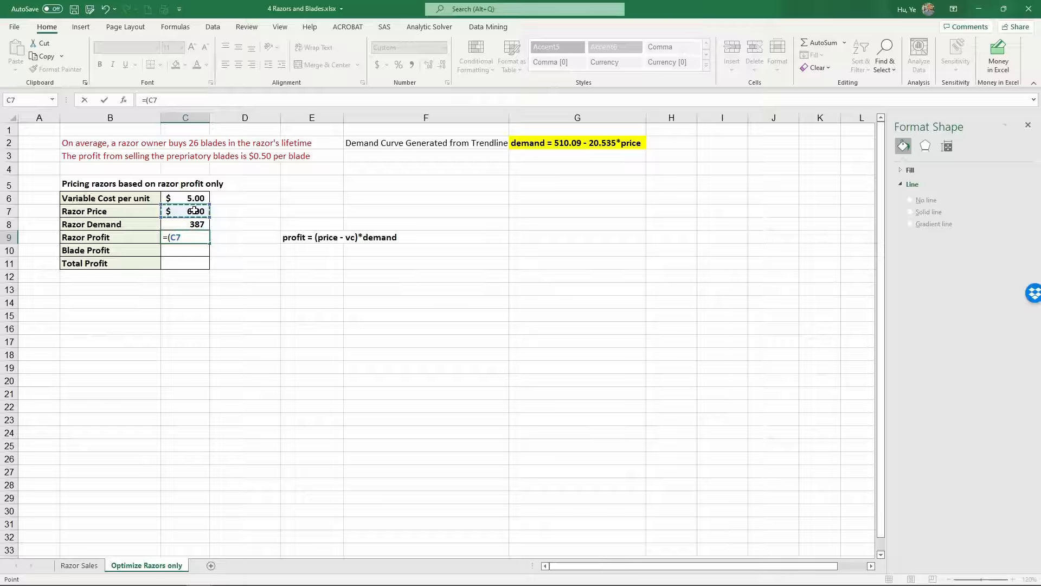
text(-)
click(183, 198)
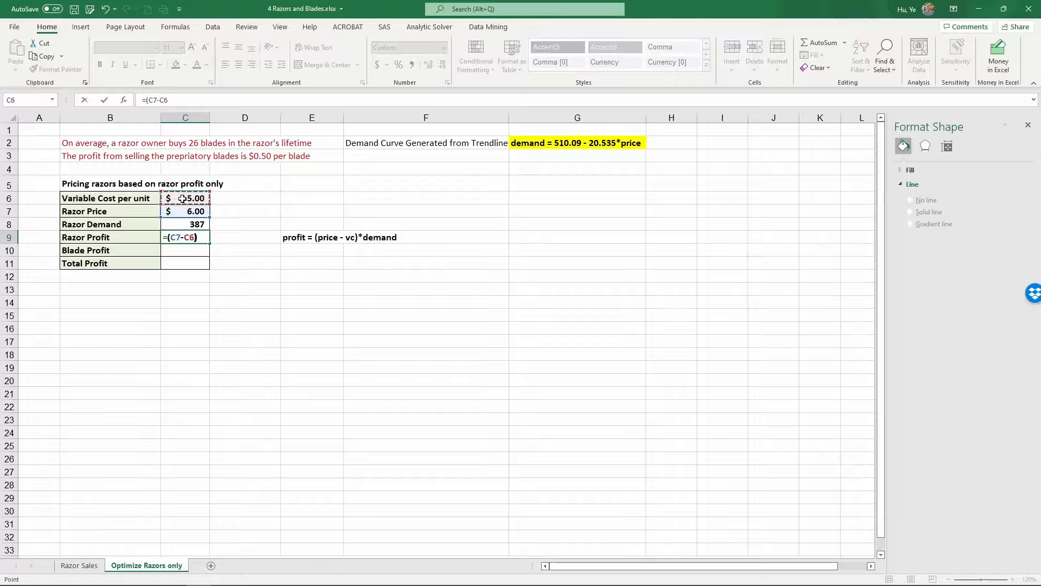
text()*)
click(179, 224)
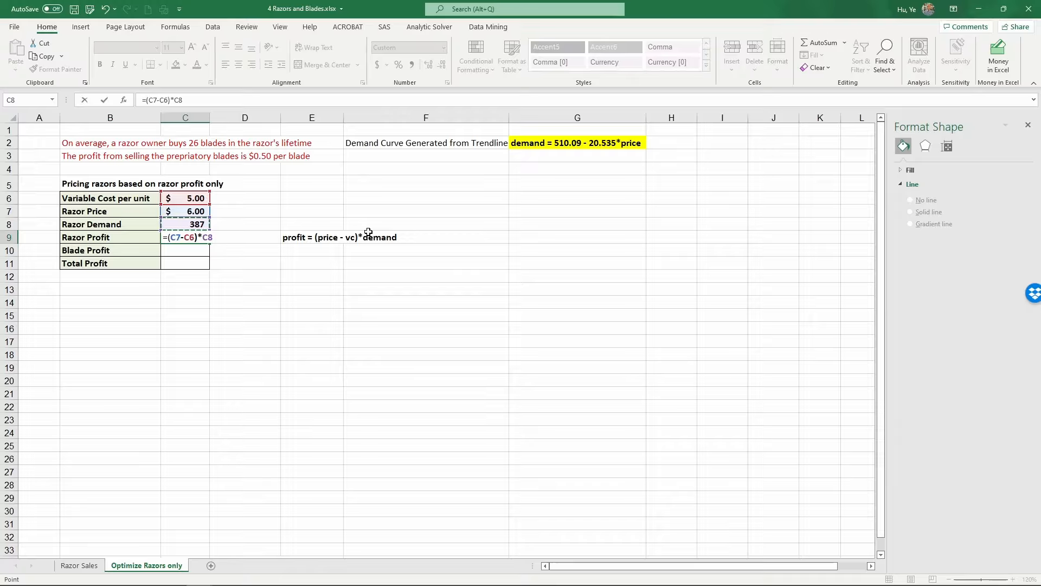
key(Return)
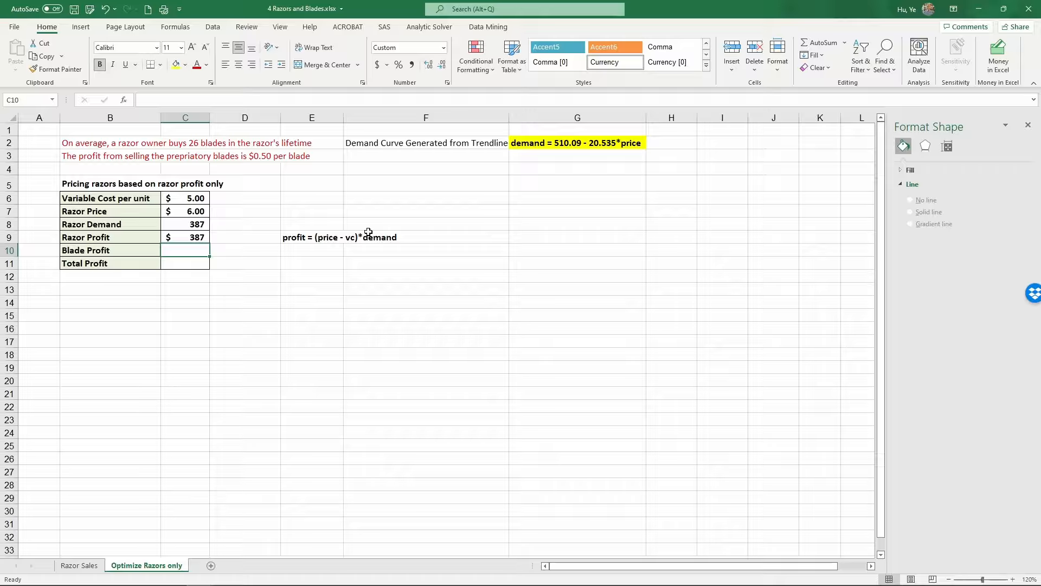
Calculate Blade Profit in C10 as razor demand times 26 blades times 0.5 profit per blade, using =C8*26*0.5
text(=)
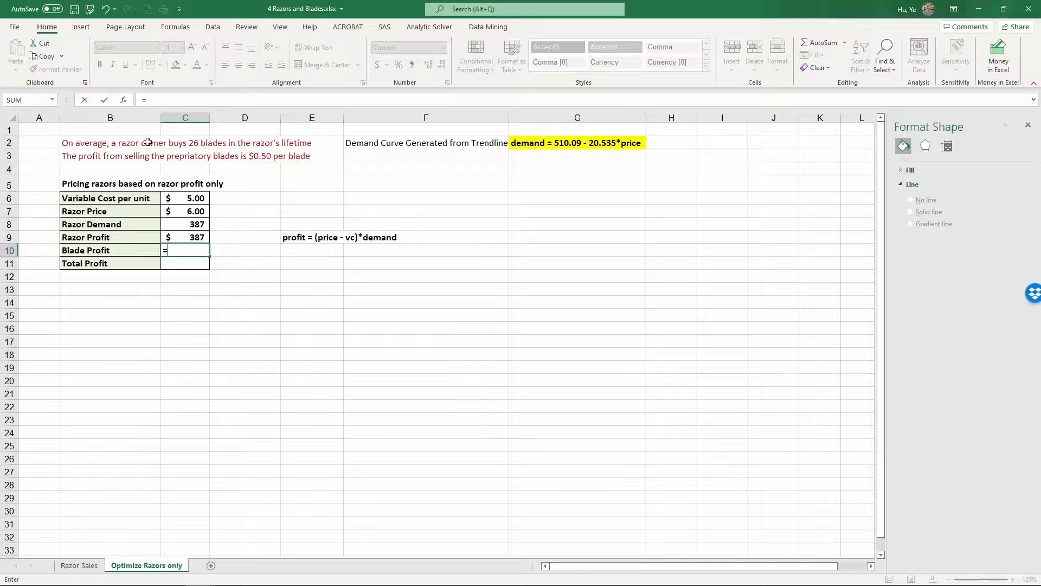
click(174, 224)
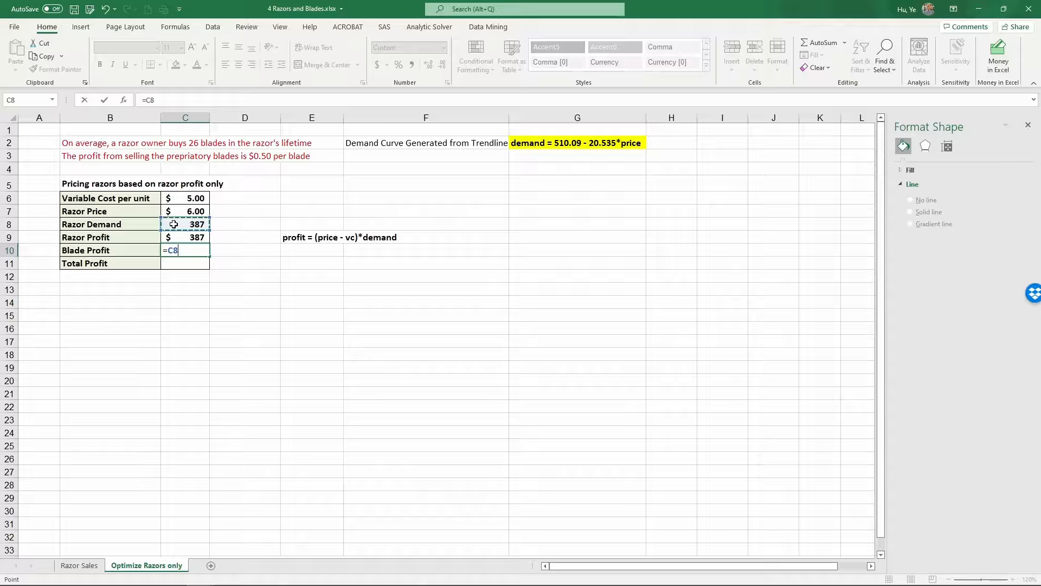
text(*26)
text(*0.5)
key(Return)
Calculate Total Profit in C11 as razor profit plus blade profit with the formula =C9+C10
text(=)
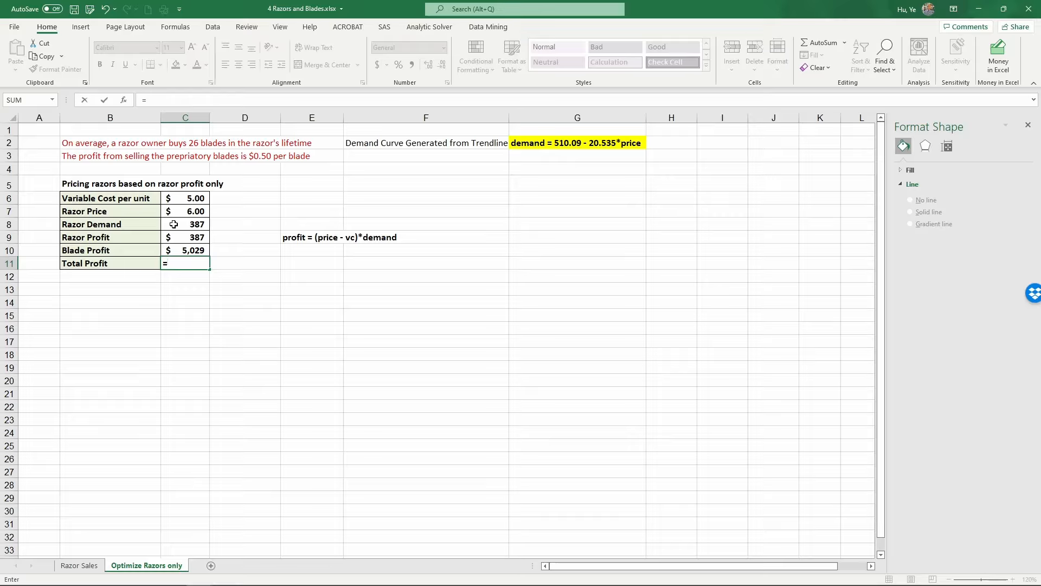
click(174, 236)
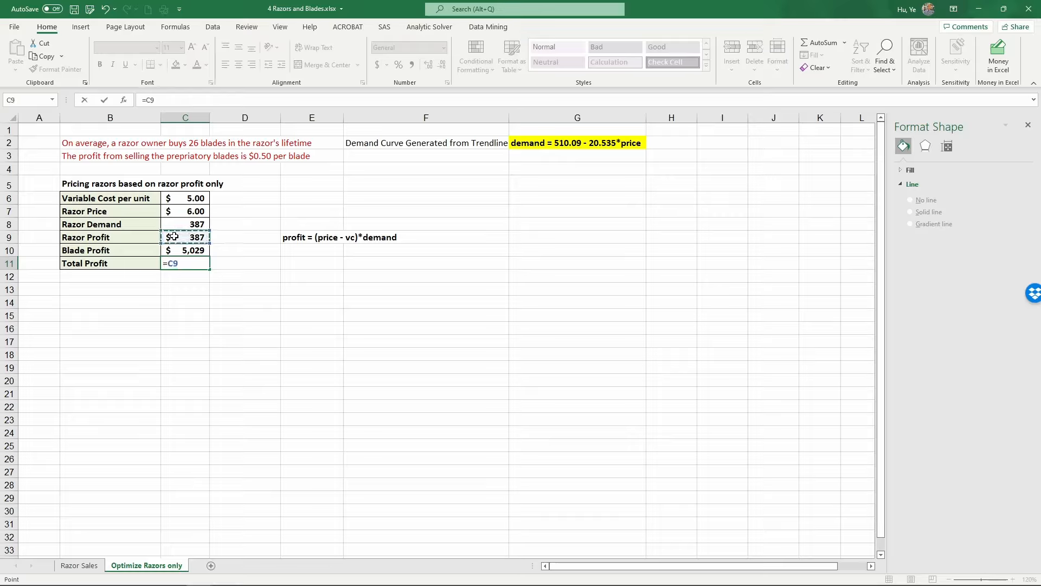
text(+)
click(182, 250)
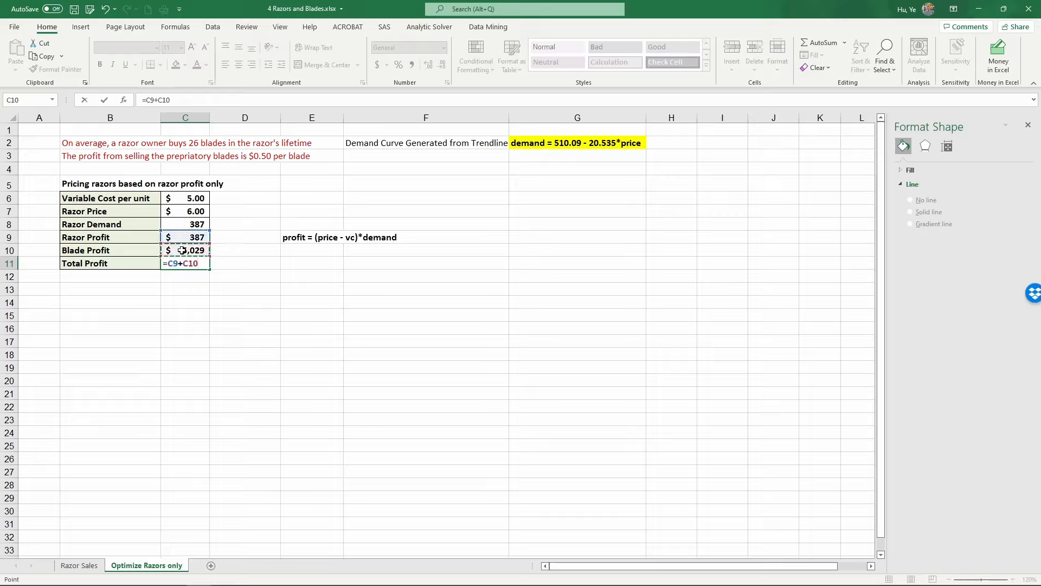
key(Return)
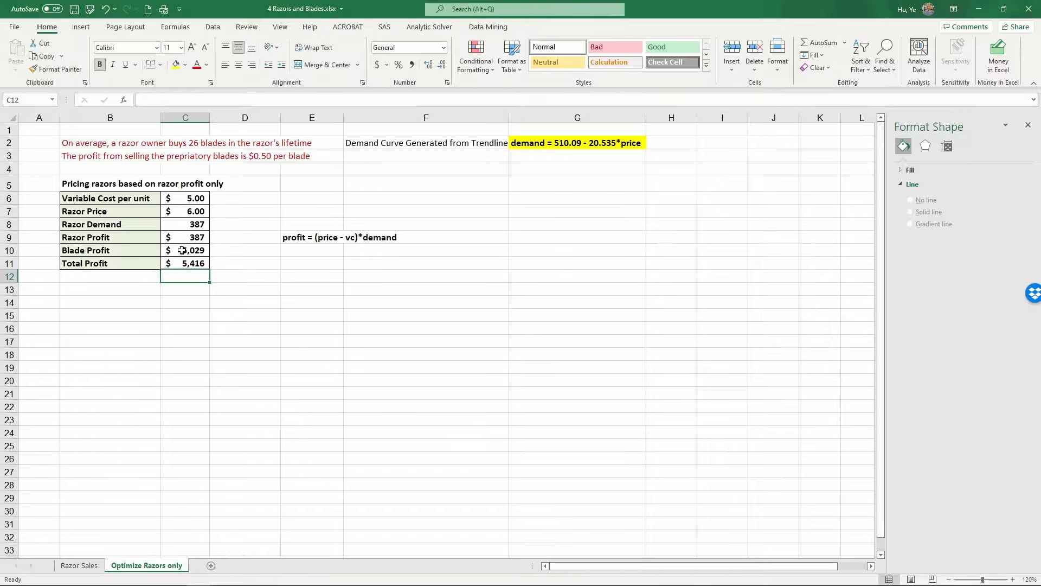
Highlight the Razor Price cell C7 and the Razor Profit cell C9 with yellow fill
click(114, 179)
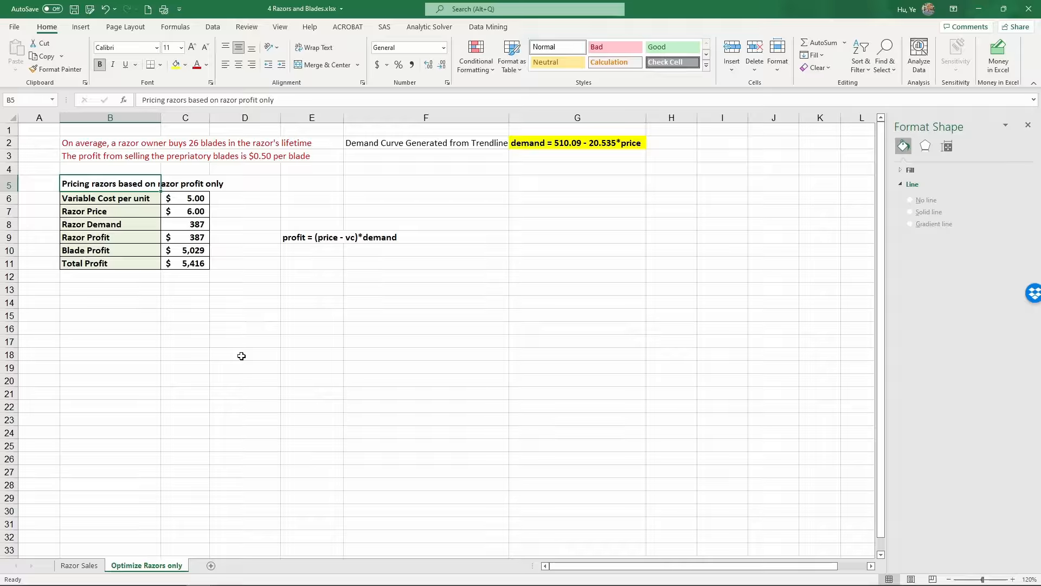
click(194, 210)
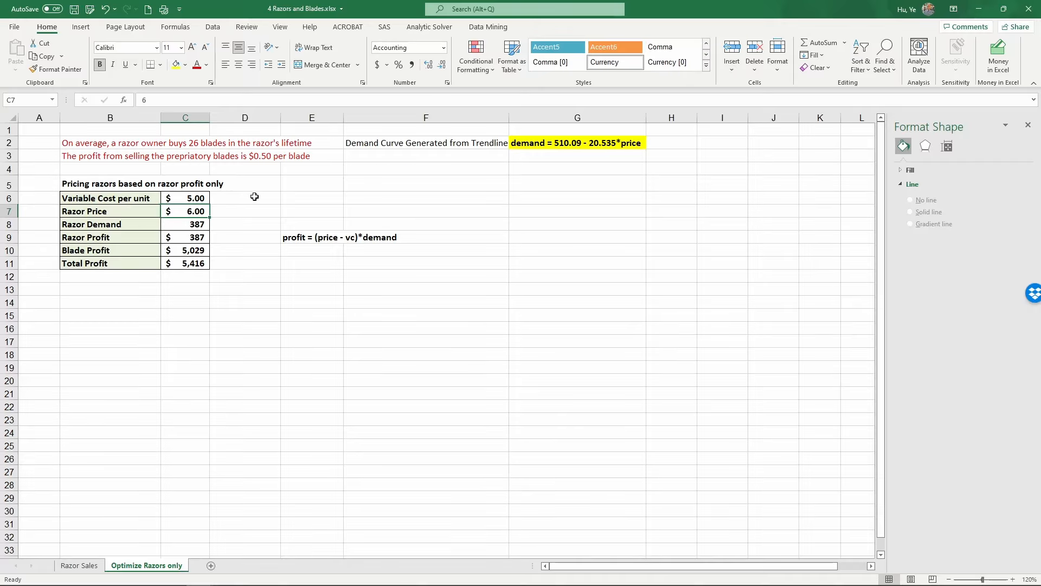
click(175, 65)
click(203, 236)
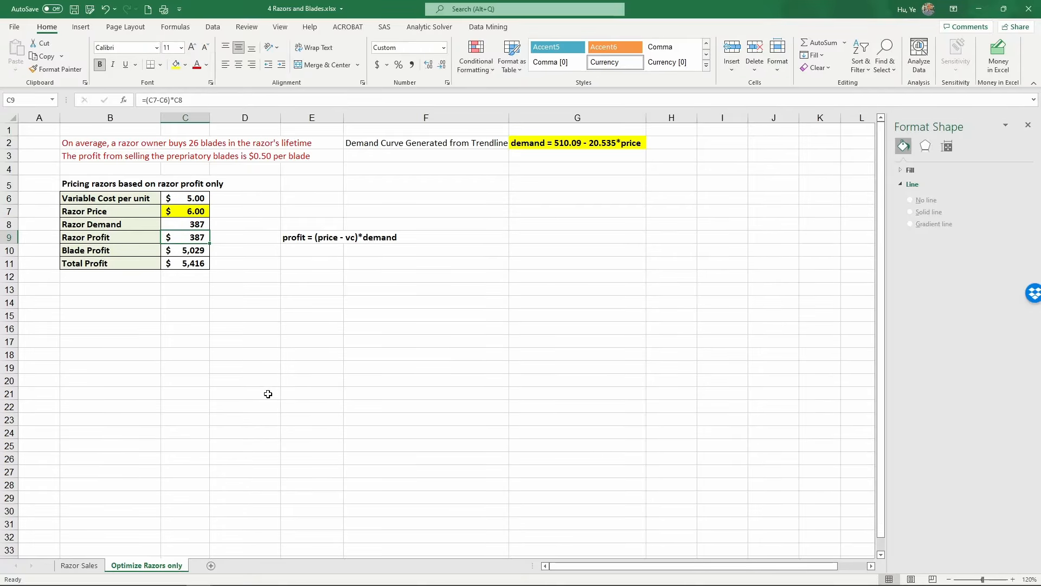
click(175, 64)
Set up Solver to maximize Razor Profit in C9 by changing Razor Price in C7
click(213, 27)
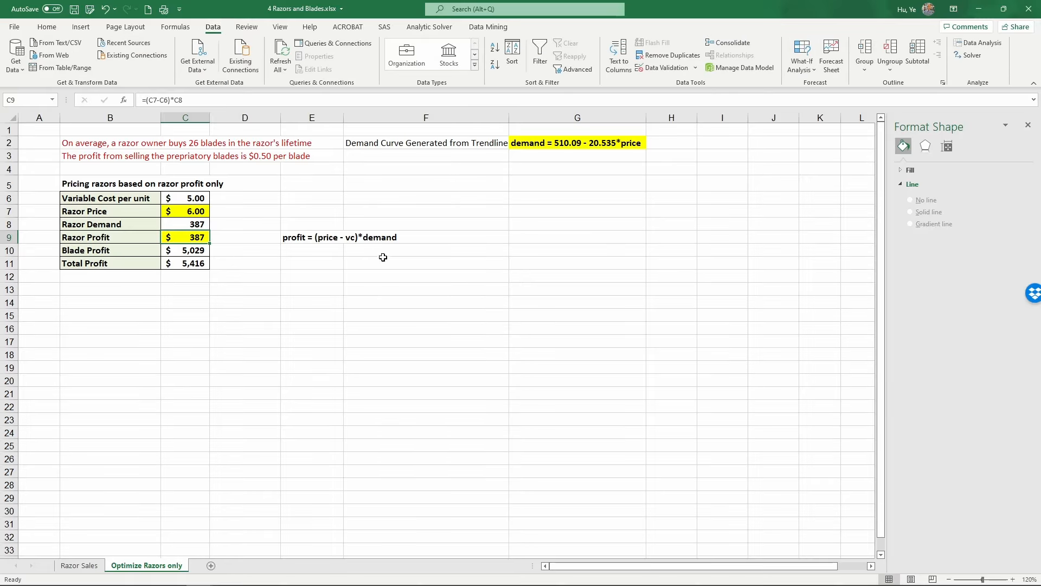
click(969, 55)
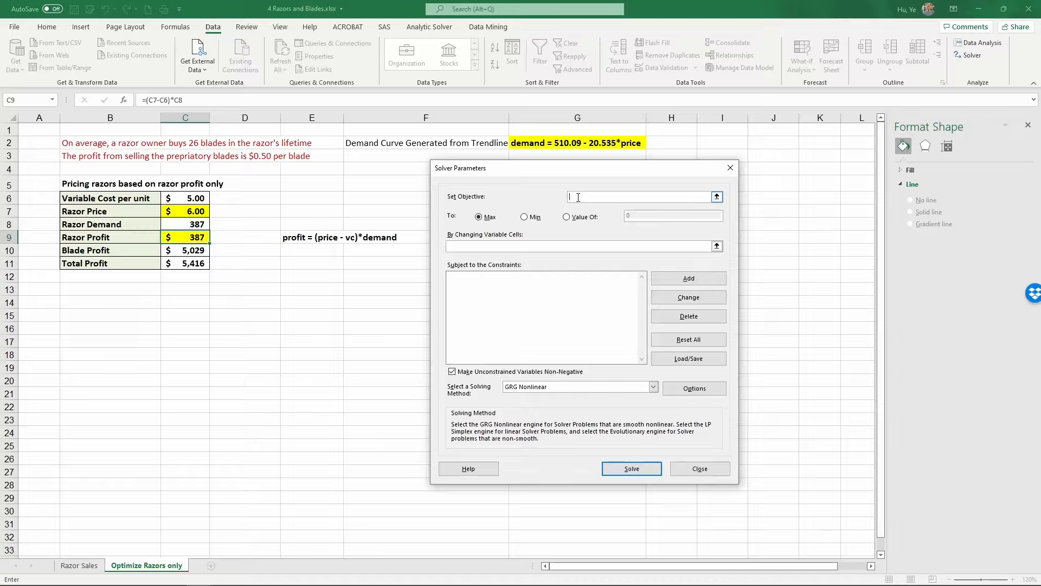
click(187, 238)
click(479, 245)
click(197, 212)
Add the Solver constraint that the razor price in C7 is at most 50 (C7 <= 50)
click(670, 278)
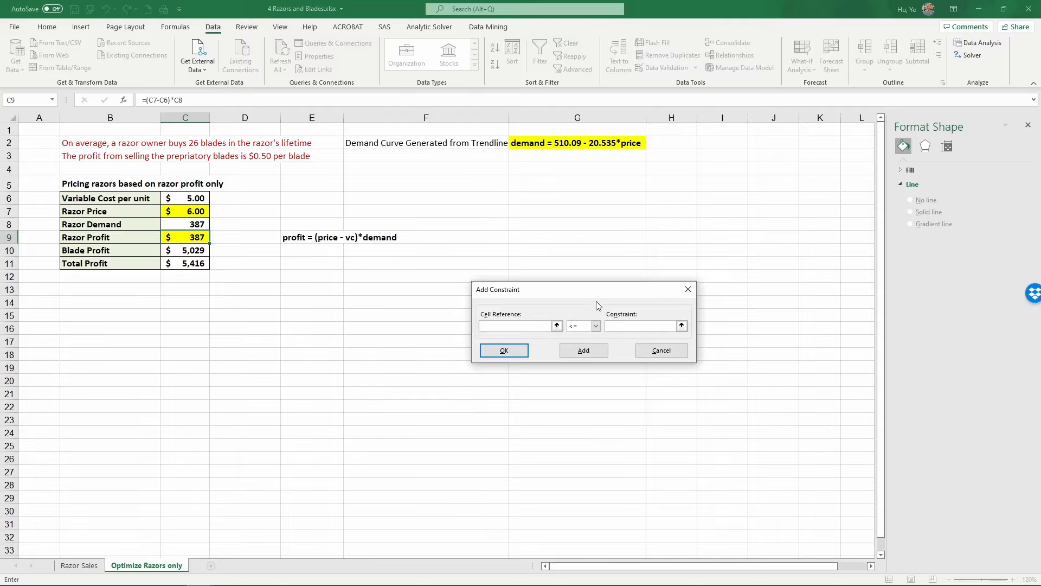
click(199, 211)
click(618, 327)
text(50)
click(511, 352)
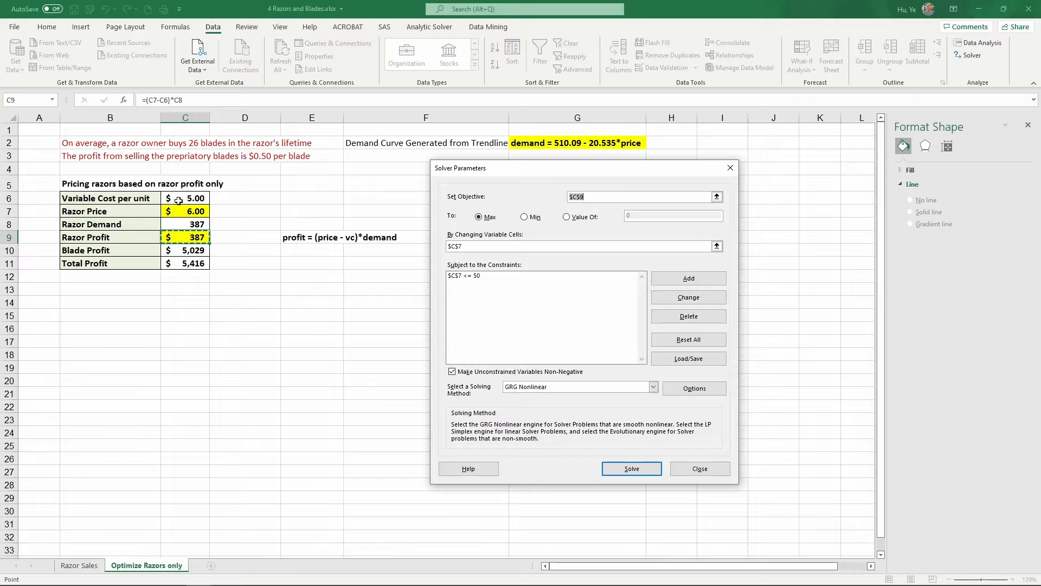
Add the Solver constraint C7 >= 5 and turn off making unconstrained variables non-negative
click(671, 281)
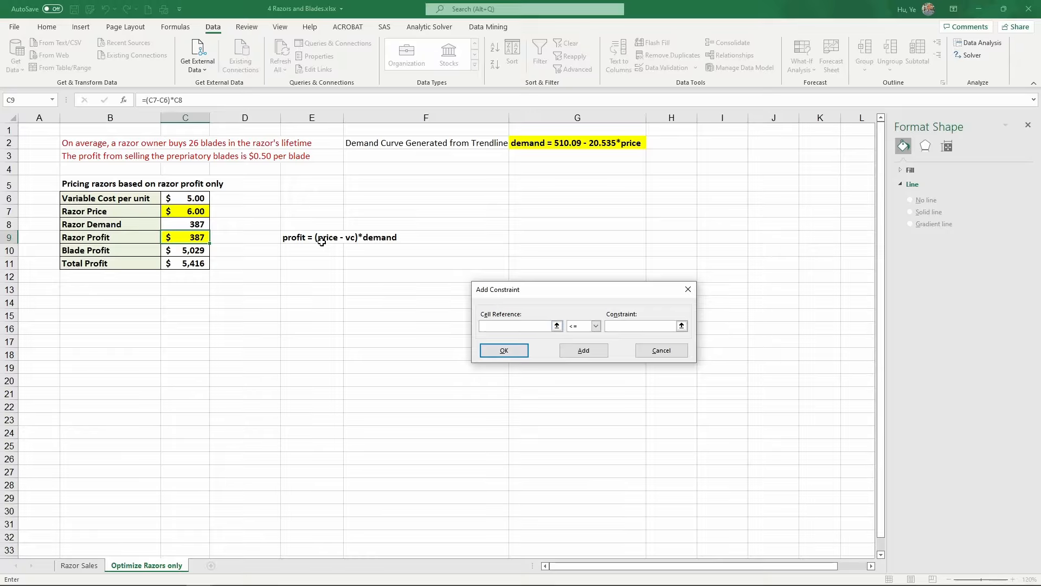
click(188, 214)
click(596, 328)
click(583, 350)
text(5)
click(504, 350)
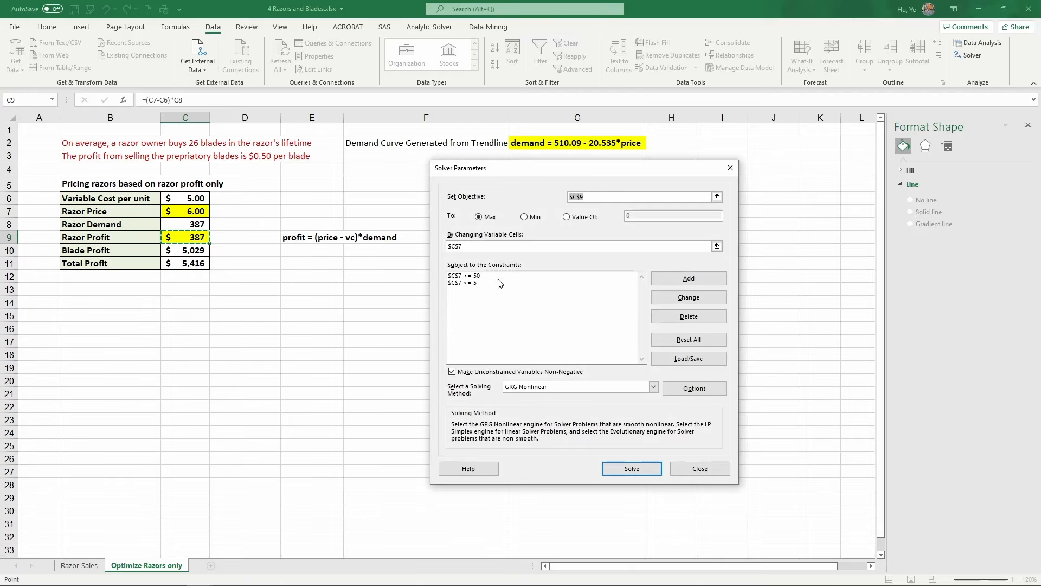
click(479, 373)
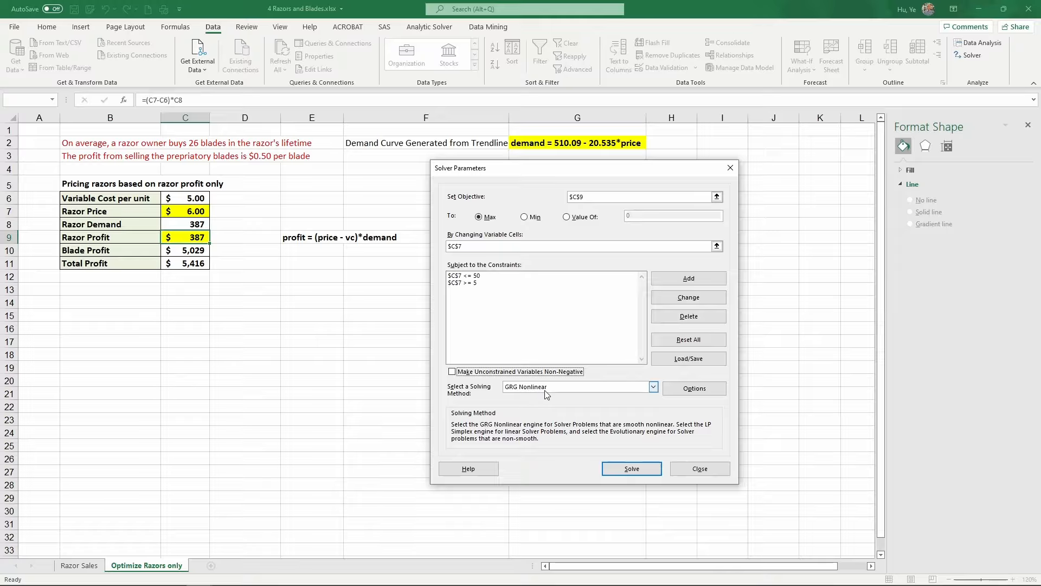
In the Solver options, enter 3 for the maximum time in seconds and enable Multistart for GRG Nonlinear
click(695, 389)
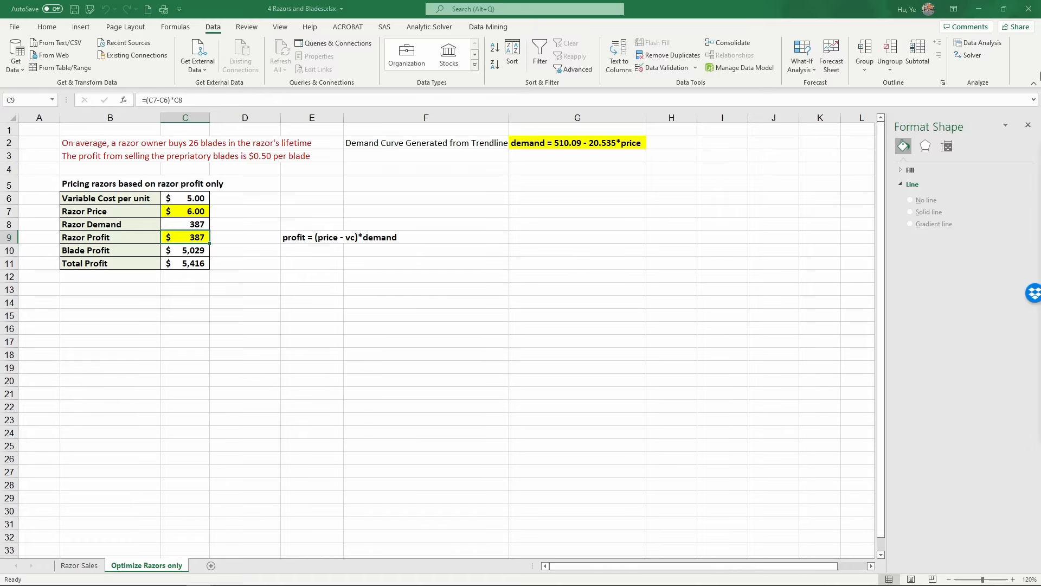
drag(699, 233, 531, 162)
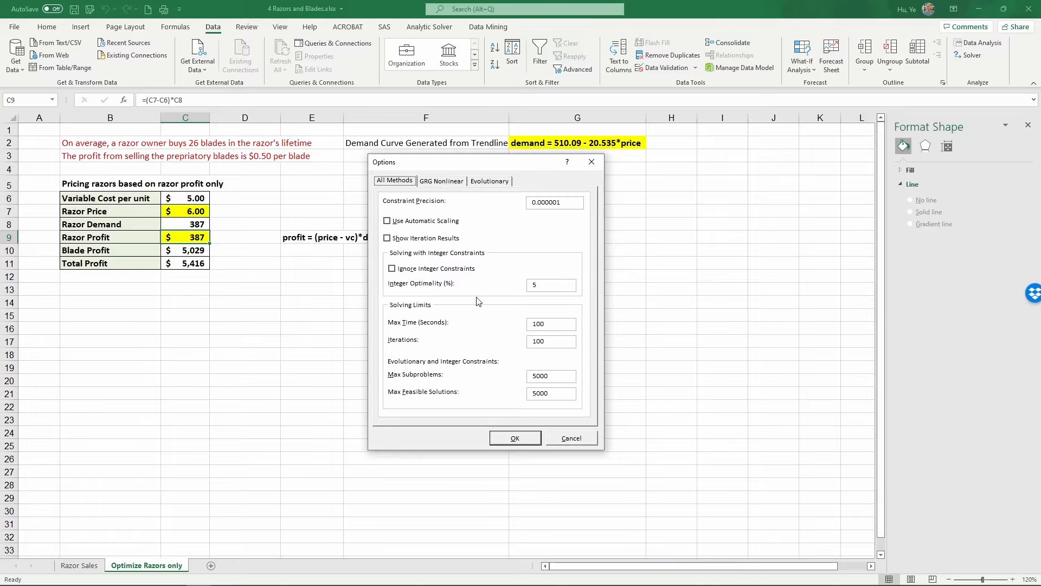
click(536, 324)
text(3)
click(452, 182)
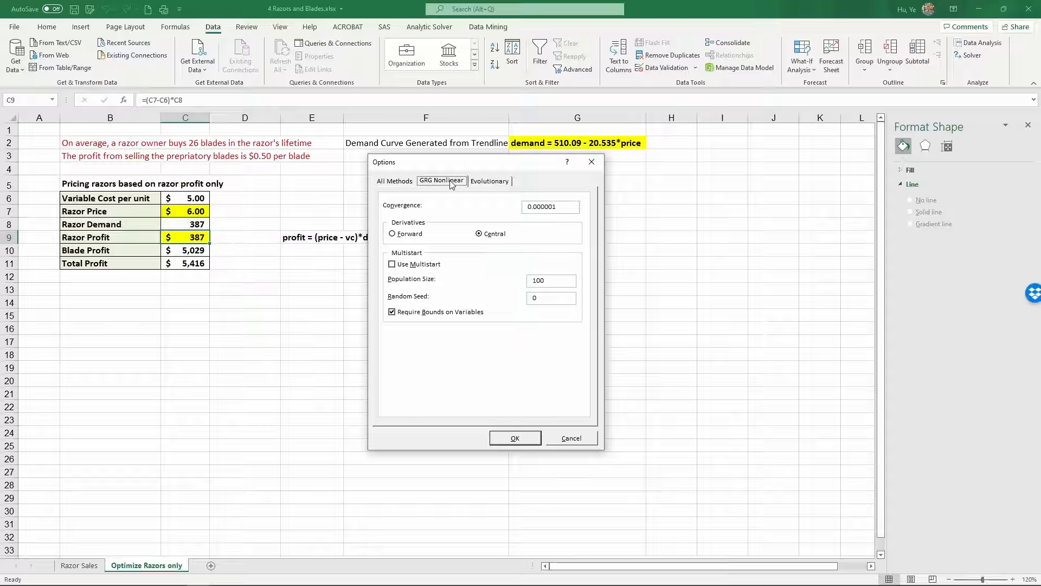
click(418, 265)
click(510, 437)
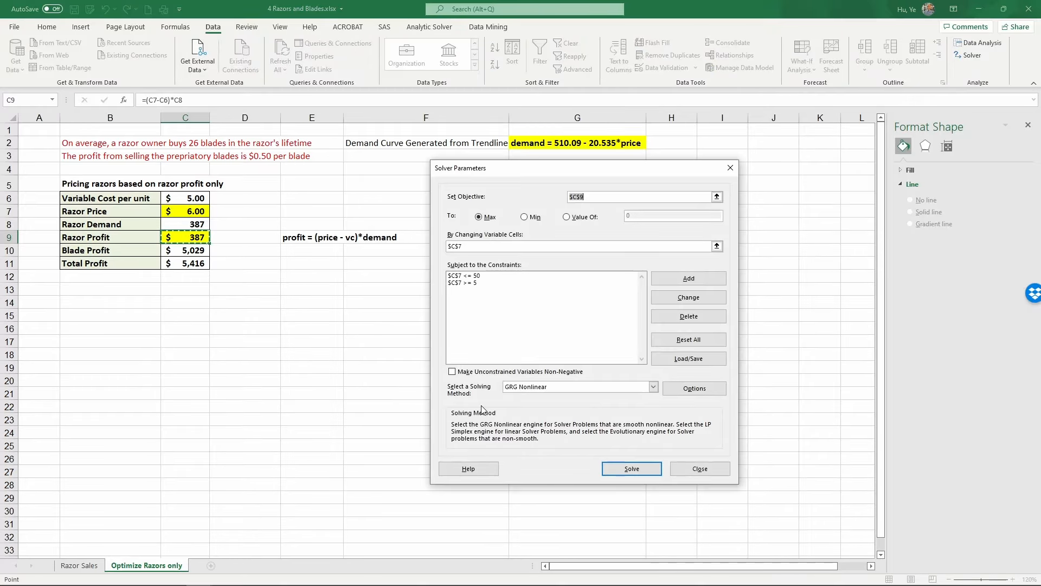
Run Solver, keep its solution, and inspect the Razor Price and Razor Profit cells
click(631, 469)
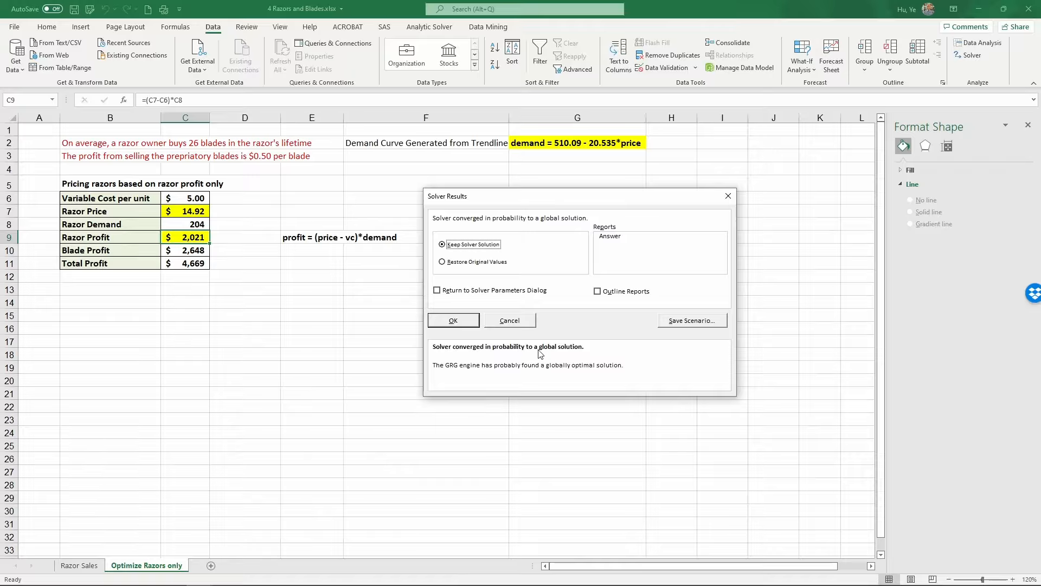
click(456, 319)
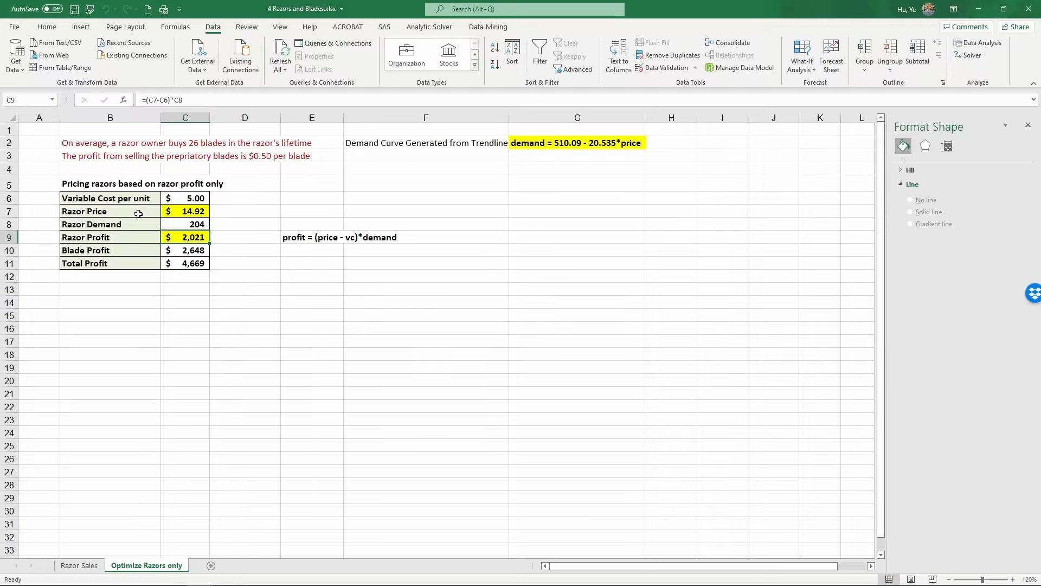
click(180, 211)
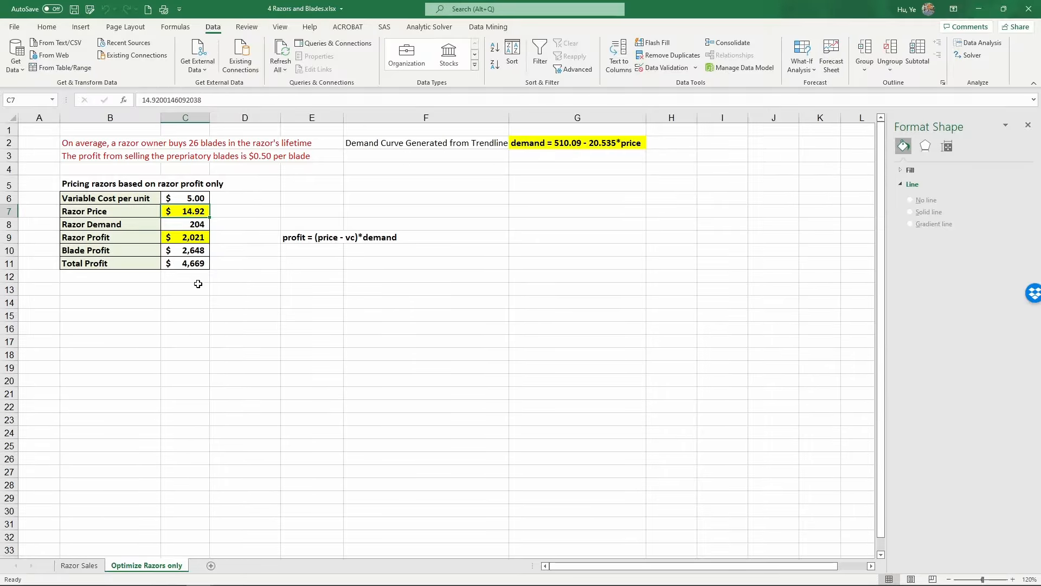
click(184, 242)
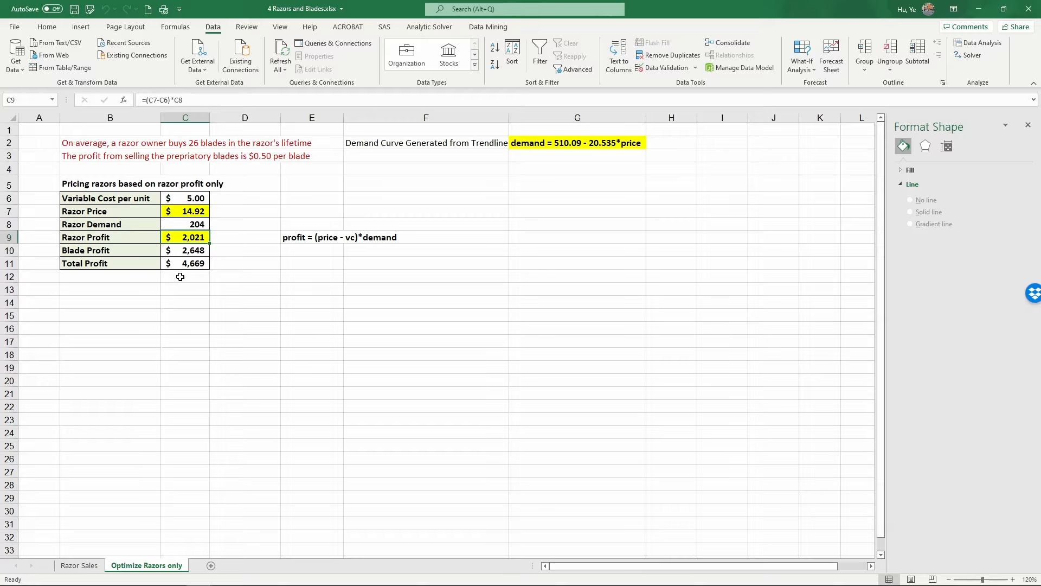
Change the font color of the Total Profit value in C11 to red
click(183, 263)
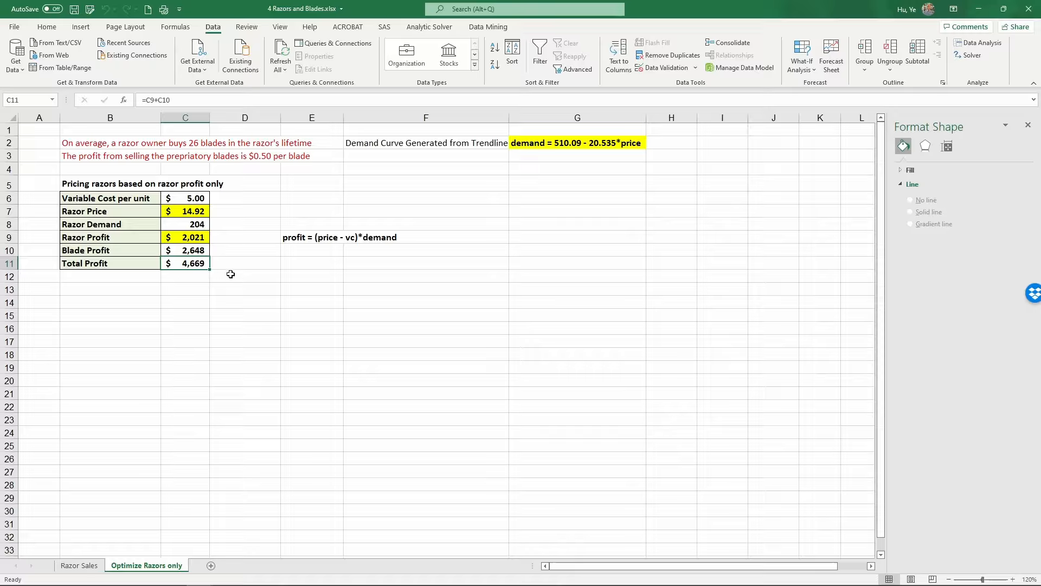
click(47, 27)
click(197, 64)
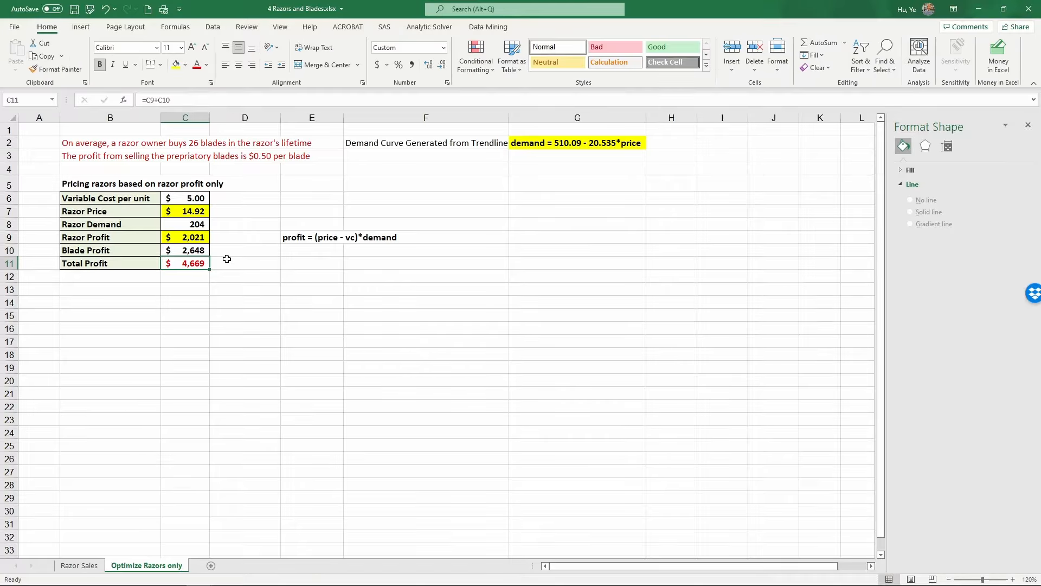
click(227, 259)
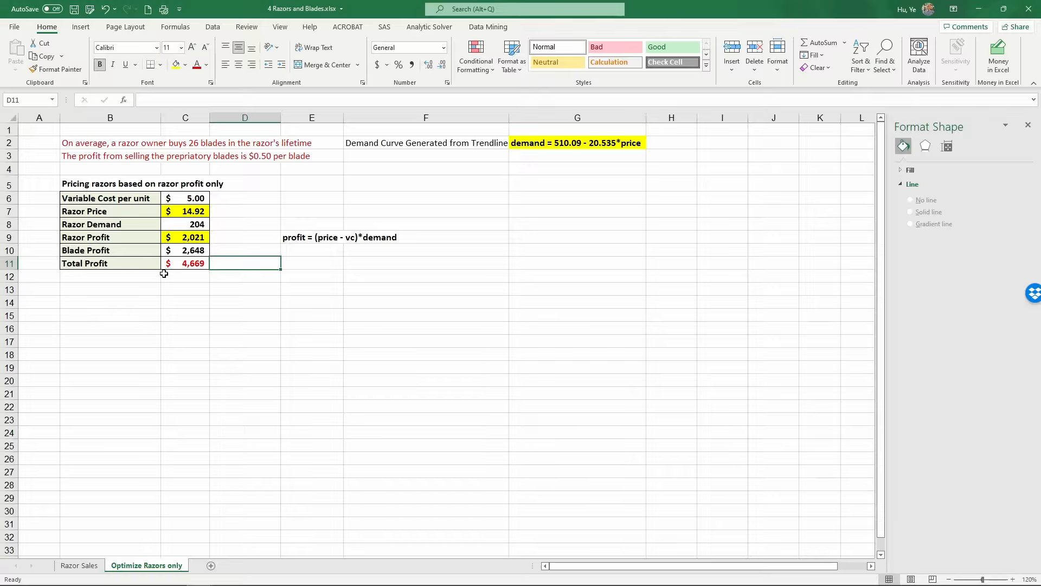
click(186, 261)
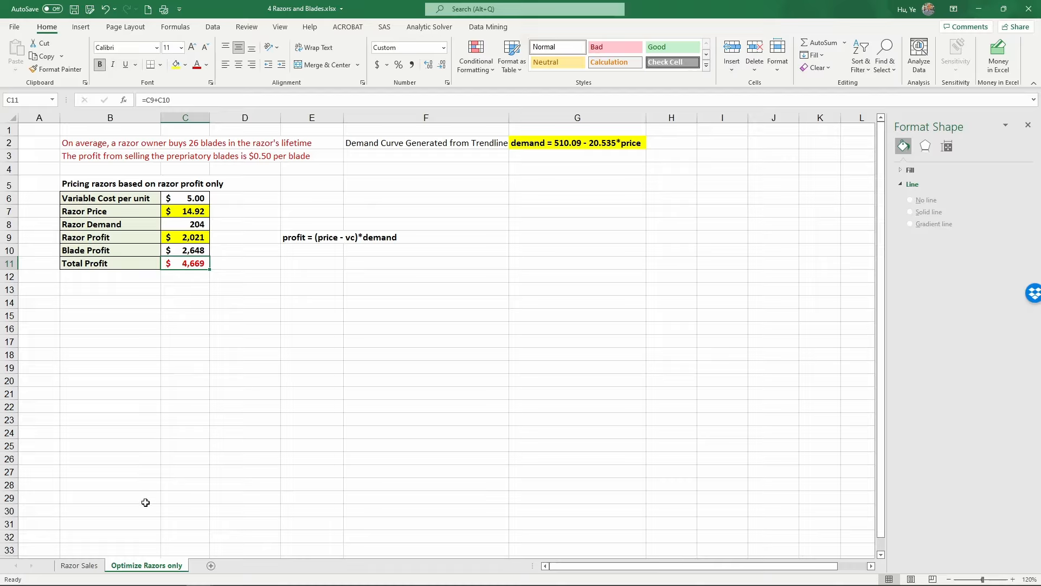
Create a copy of the Optimize Razors only sheet at the end of the workbook
right_click(149, 563)
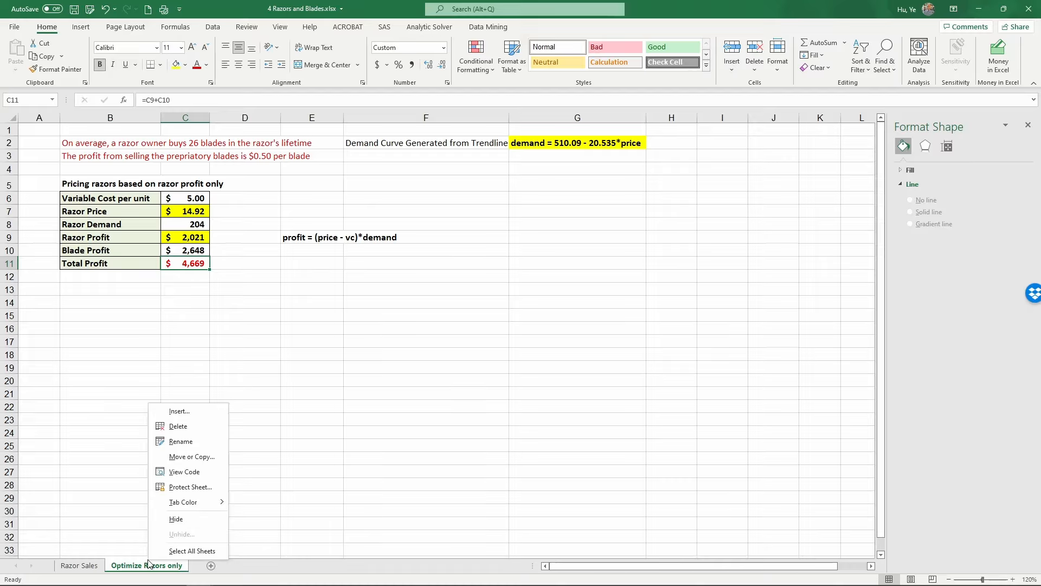
click(202, 456)
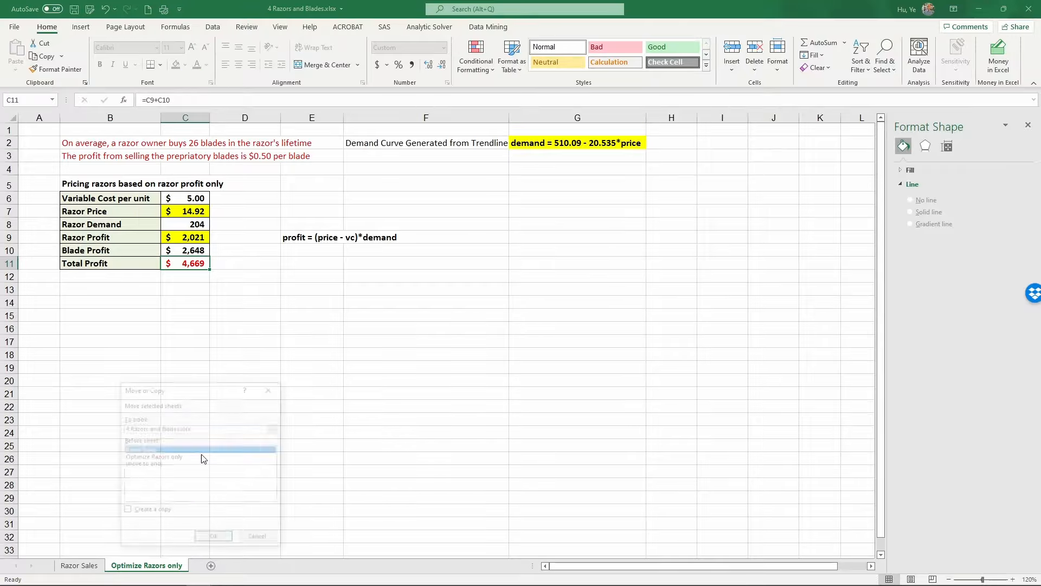
click(126, 511)
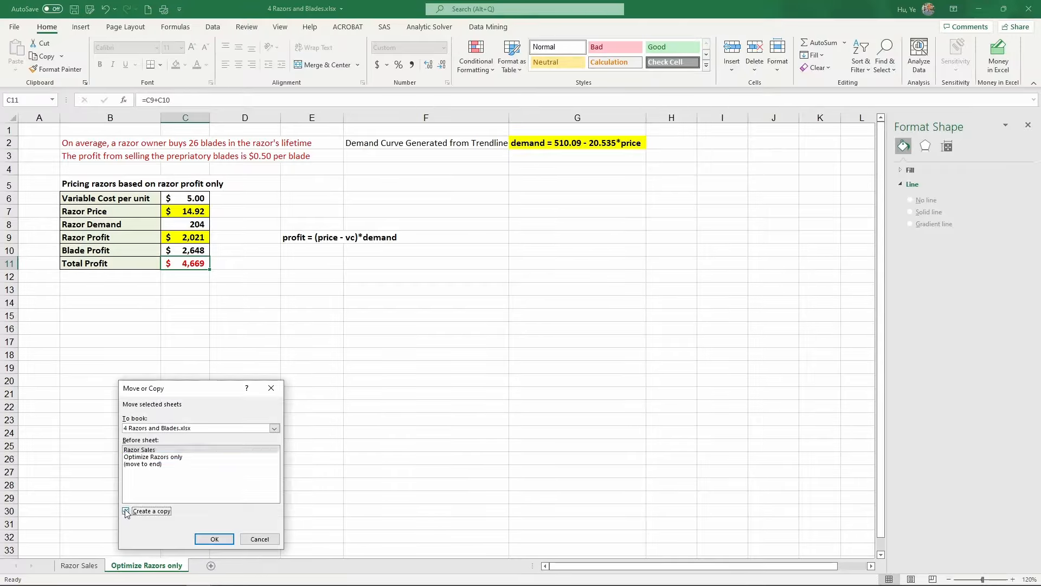
click(146, 465)
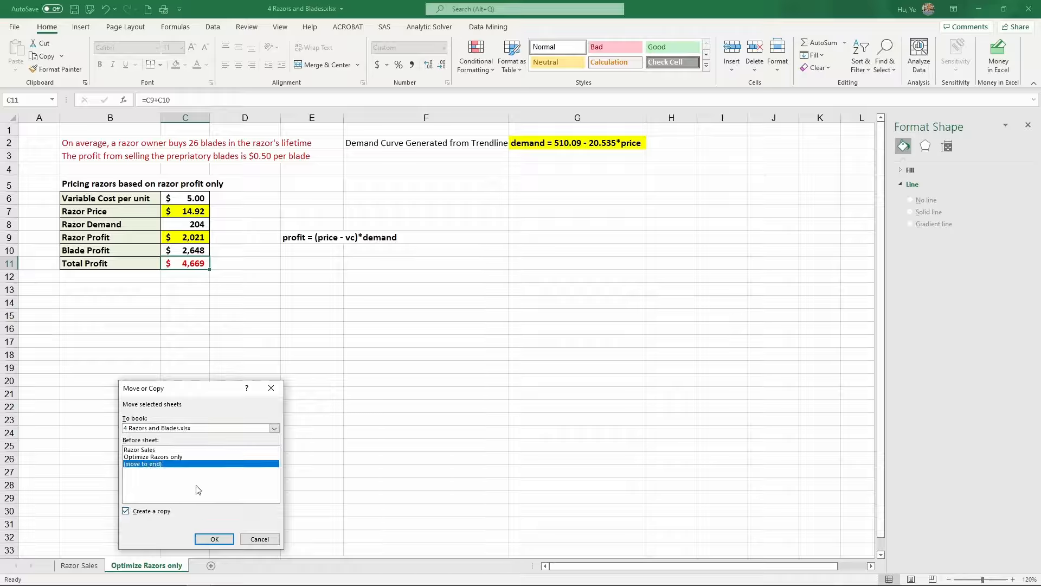
click(215, 539)
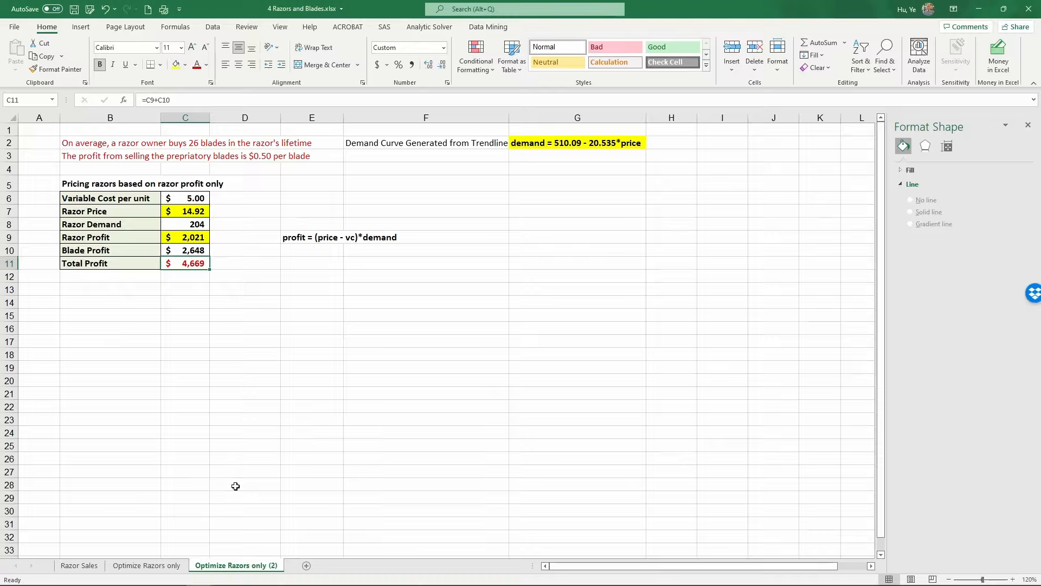
Rename the copied sheet to "Optimize Razors and Blades"
double_click(242, 567)
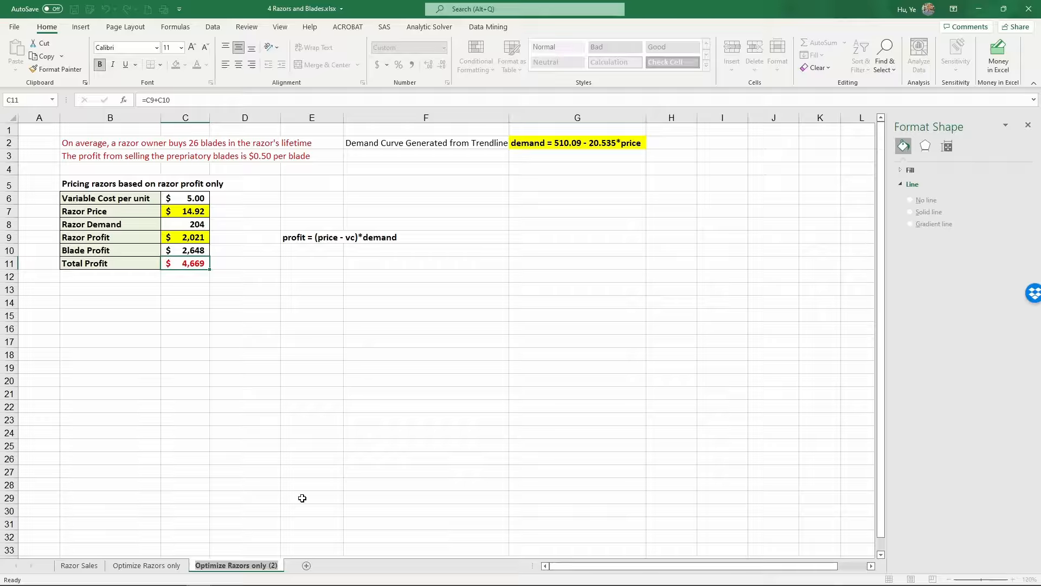
text(Optimiz)
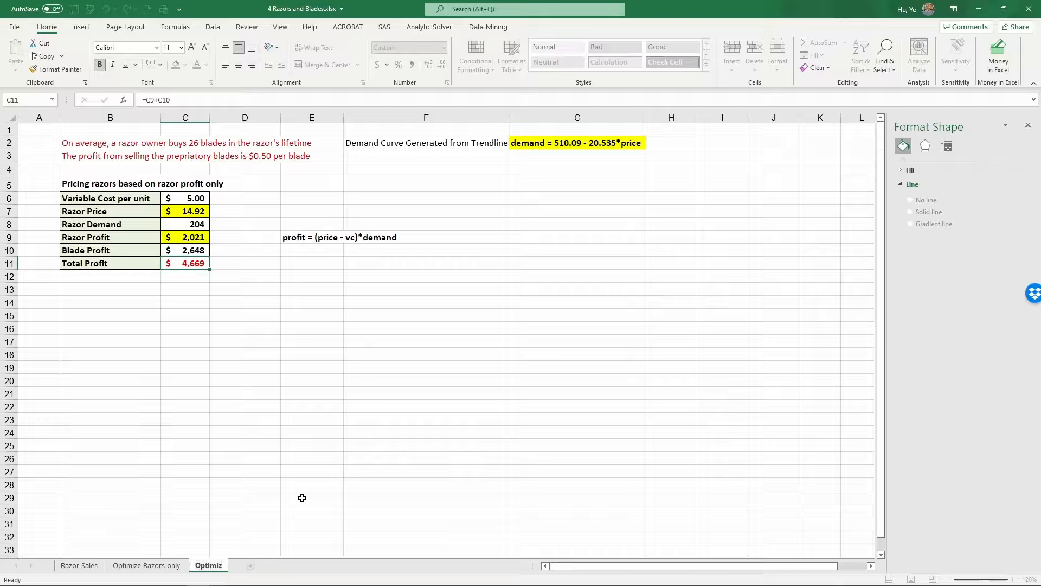
text(e Razors and B)
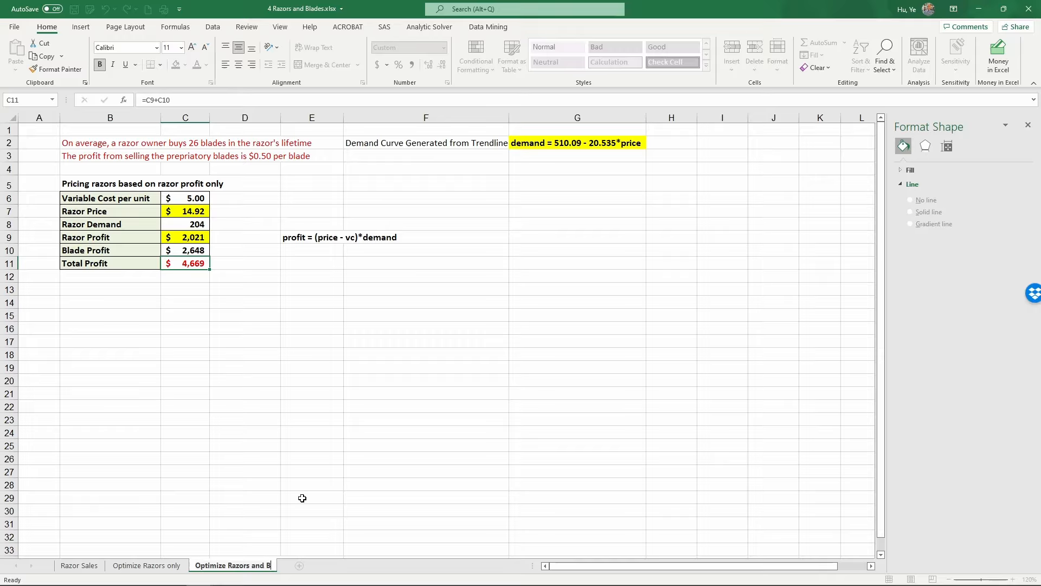
text(aades)
key(Return)
Change the heading in B5 to "Pricing razors based on the total profit from razors and blades"
click(118, 183)
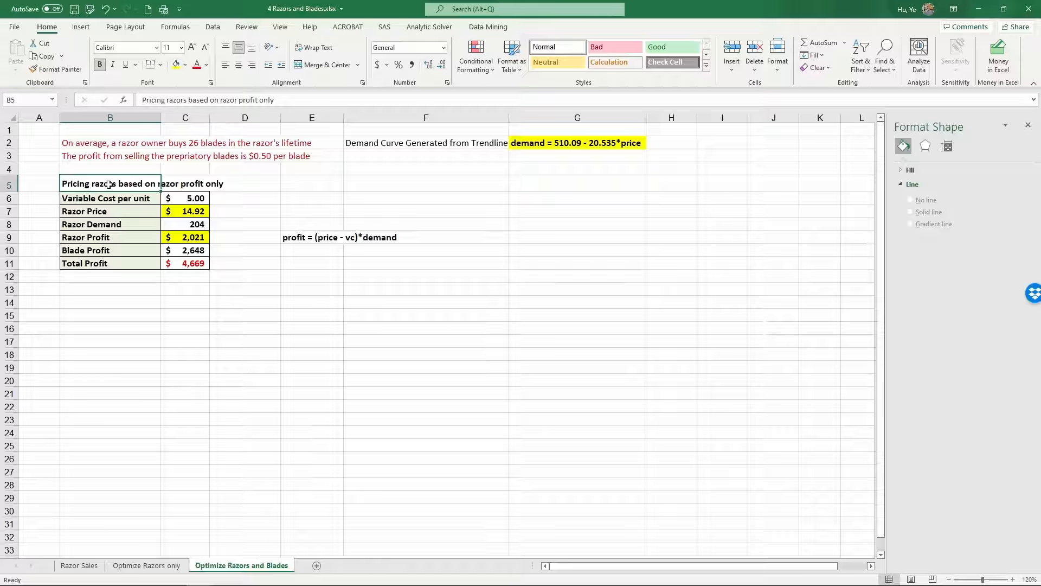
double_click(230, 100)
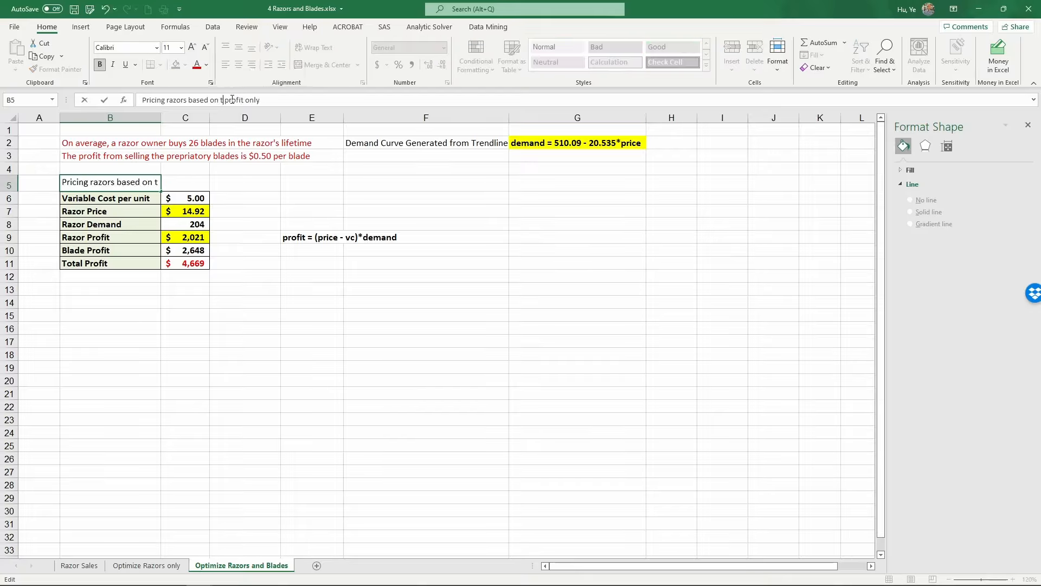
text(the total)
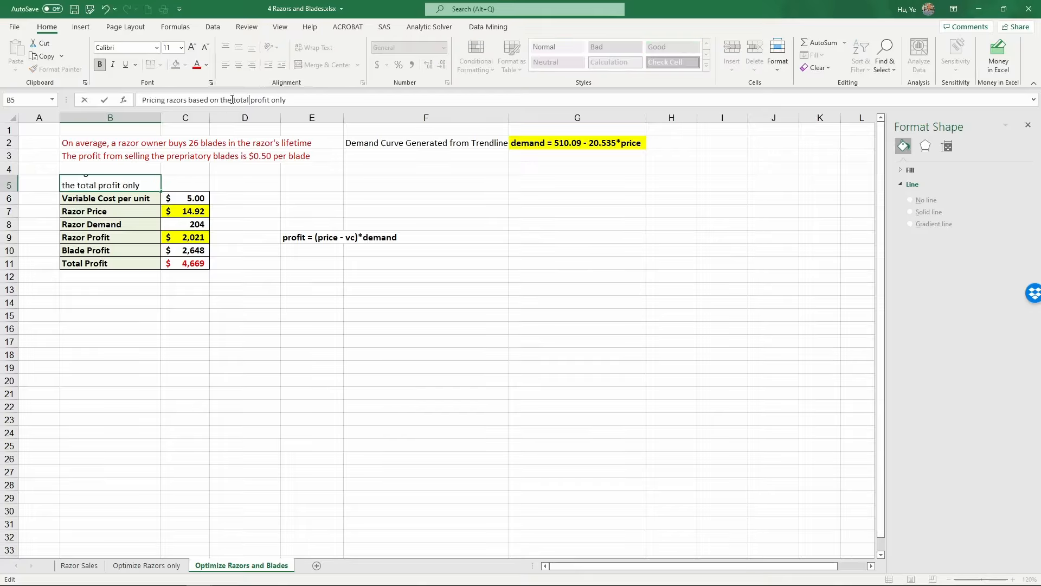
key(BackSpace)
key(BackSpace)
key(BackSpace)
text(from razors and blades)
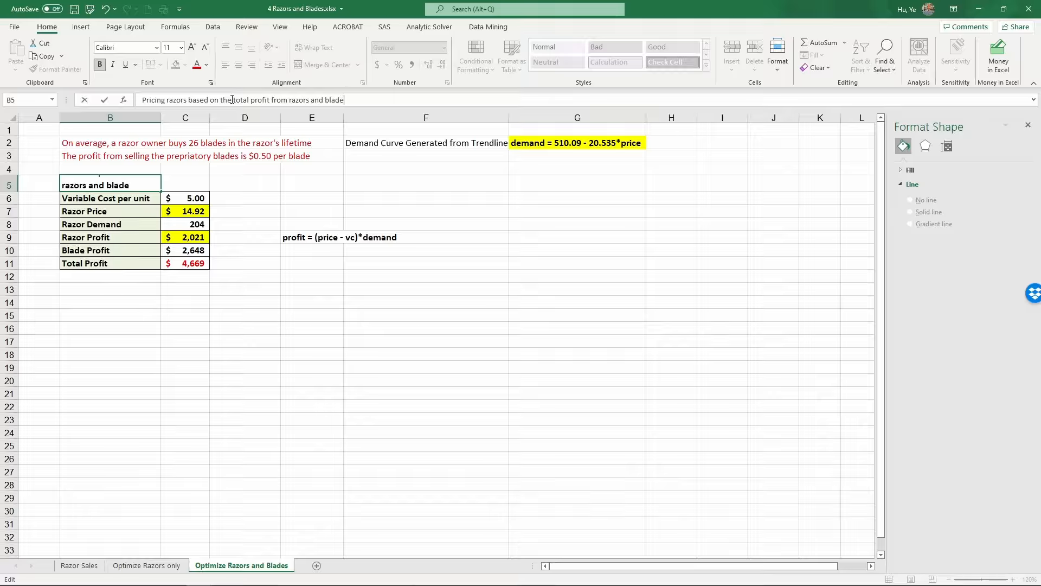
key(Return)
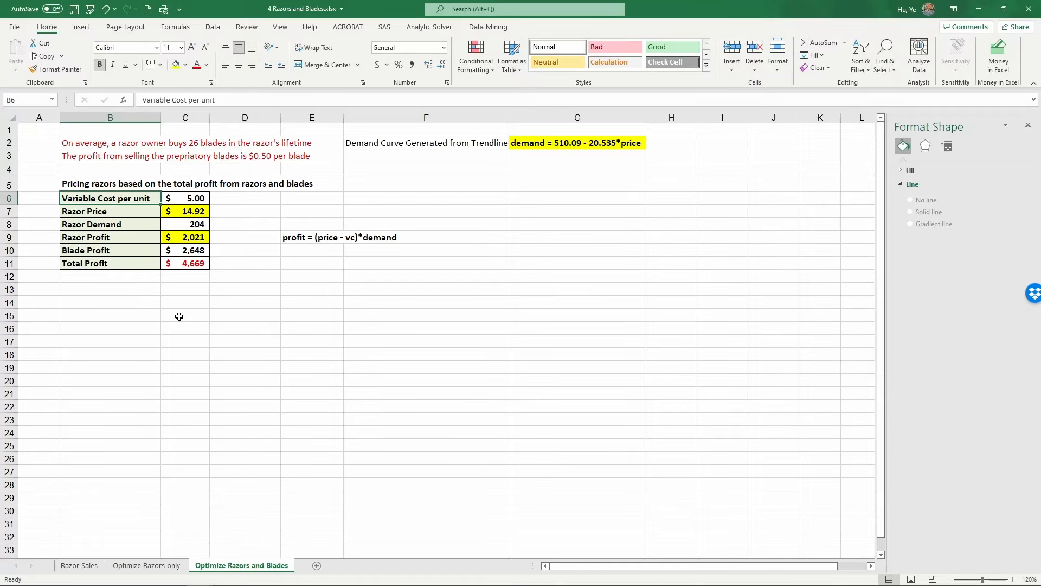
Remove the yellow fill from the Razor Profit value in C9 and fill the Total Profit value in C11 with yellow
click(196, 198)
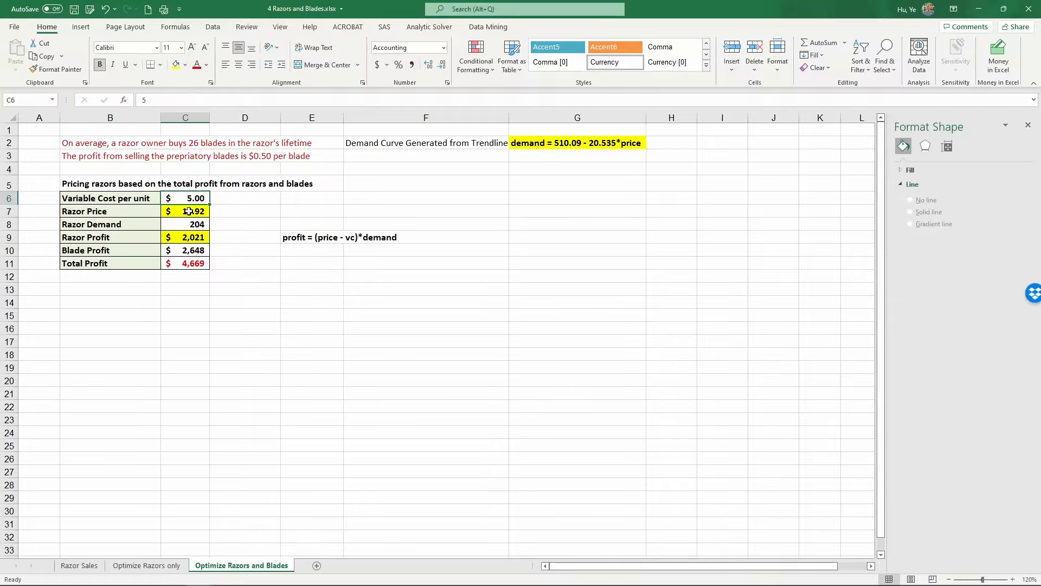
click(189, 211)
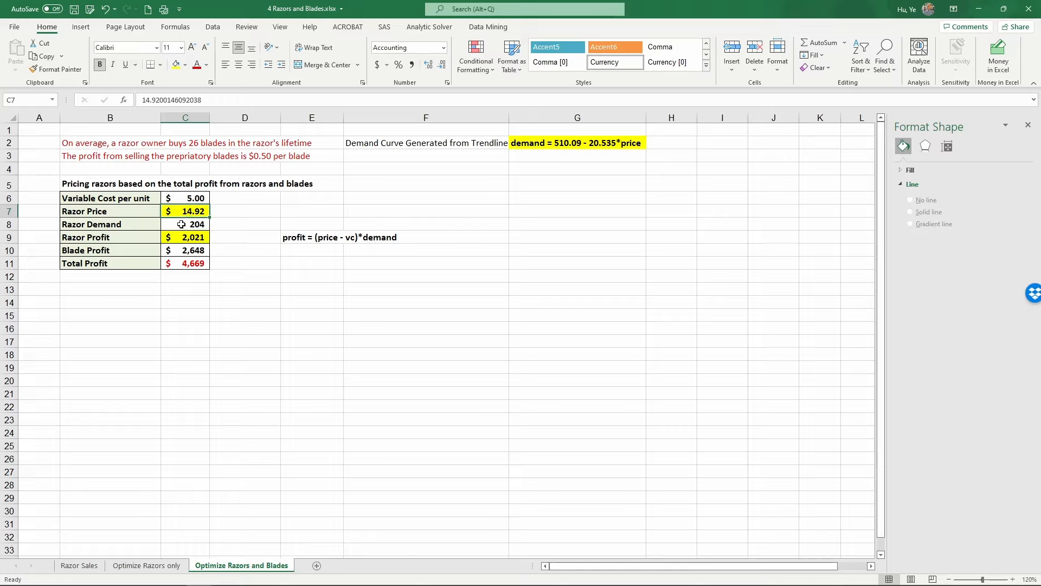
click(181, 223)
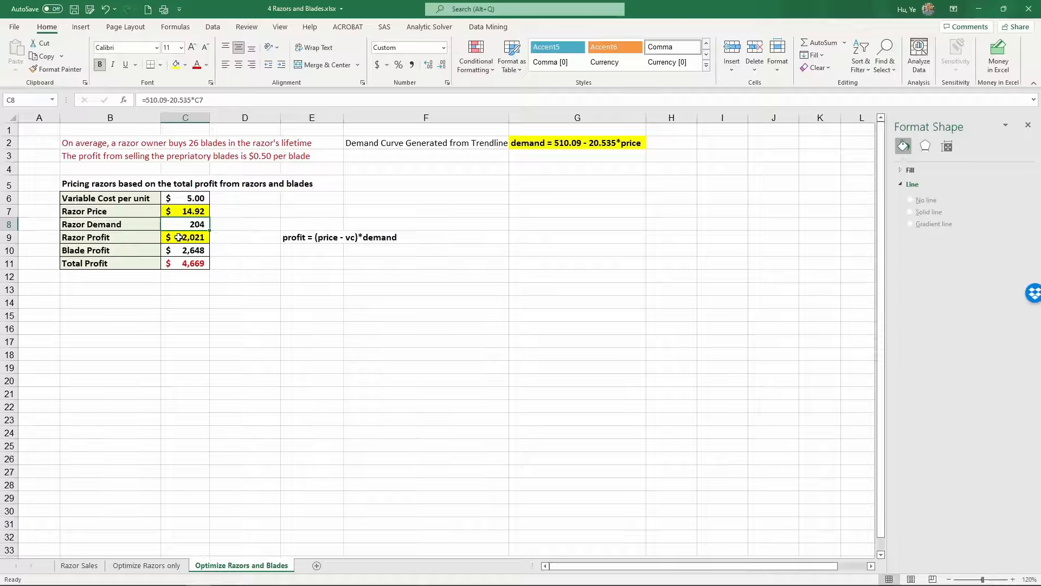
click(179, 237)
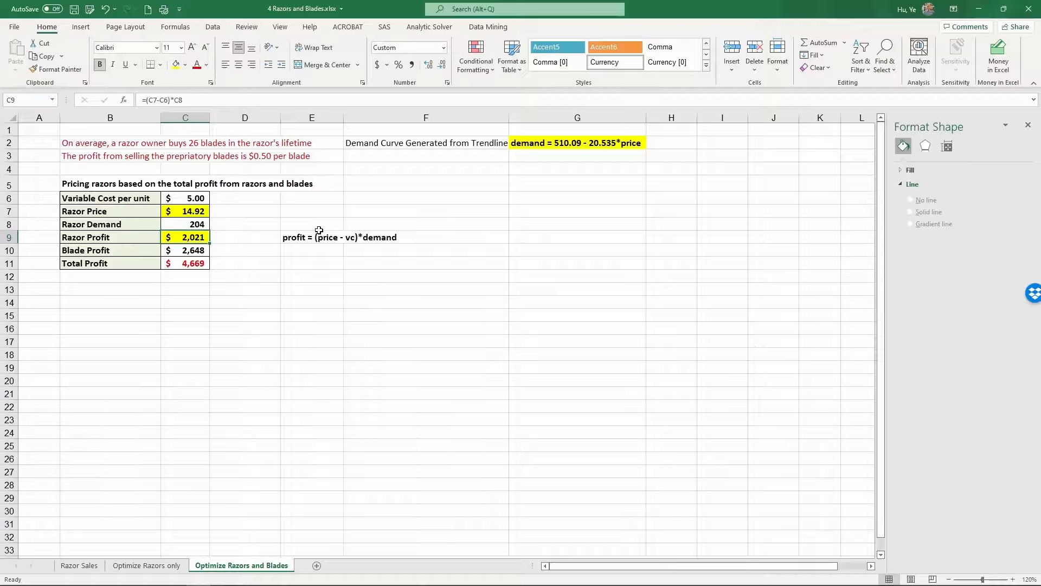
click(186, 65)
click(190, 184)
click(187, 264)
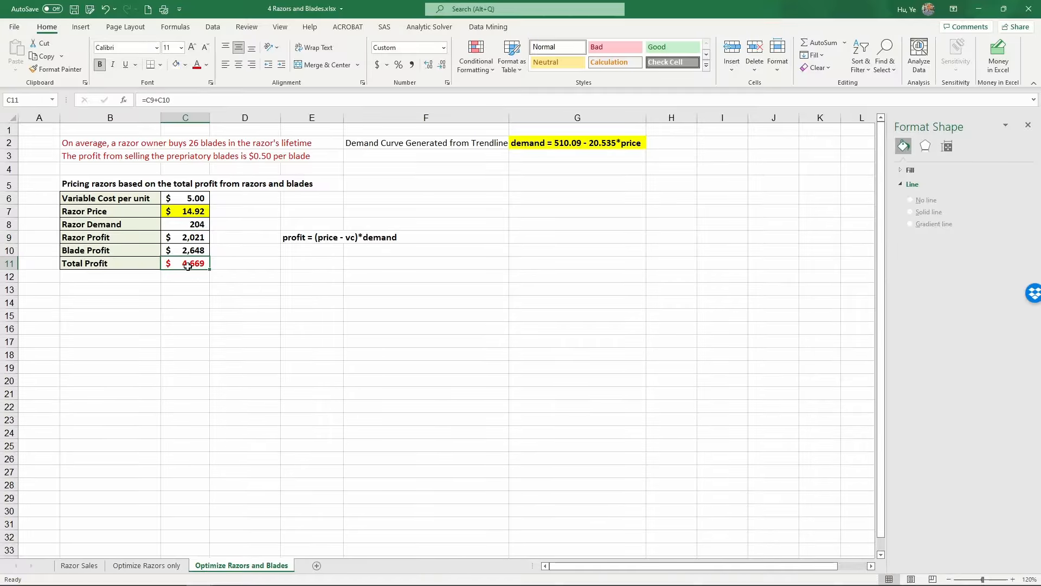
click(185, 65)
Run Solver to maximize Total Profit in C11 by changing the Razor Price in C7, and keep the solution
click(212, 26)
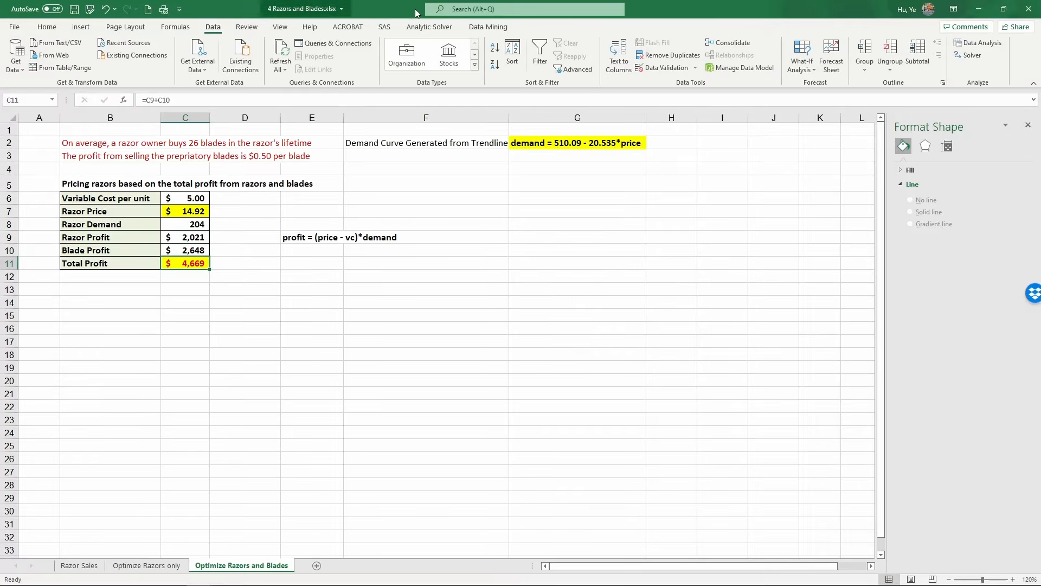
click(968, 55)
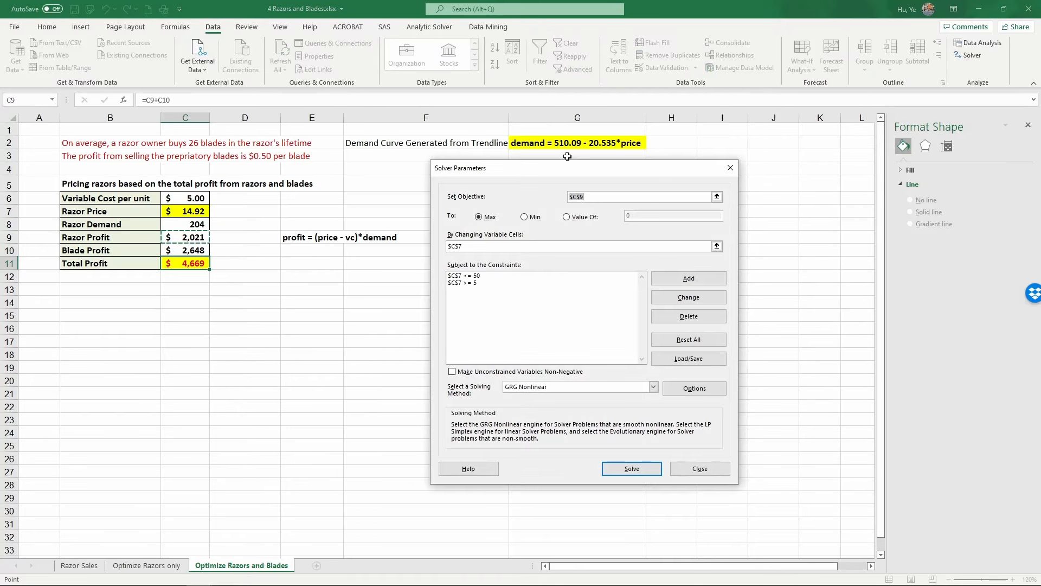
drag(568, 167, 498, 177)
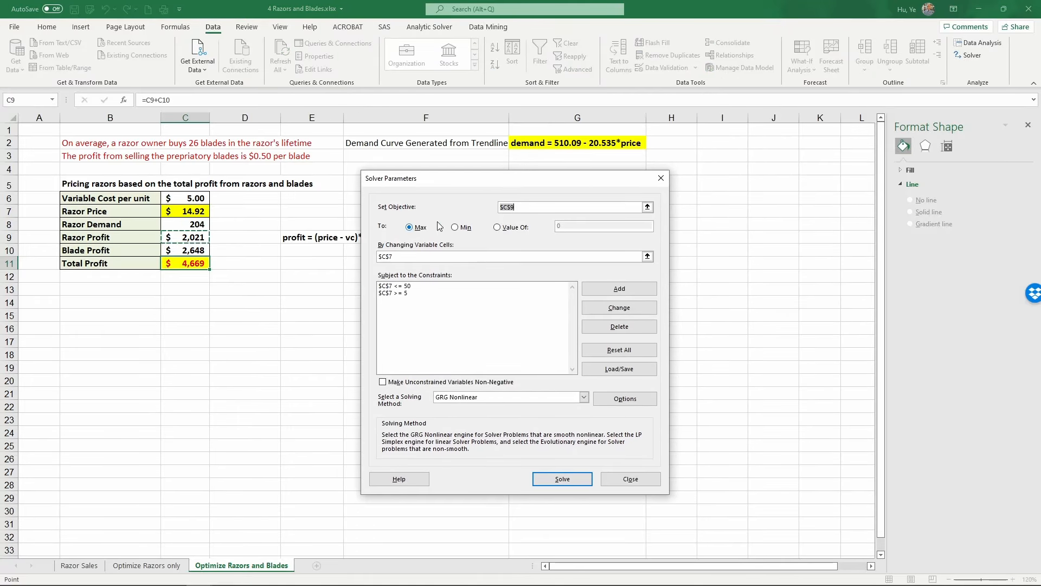
click(507, 207)
key(BackSpace)
click(180, 265)
click(401, 257)
click(561, 480)
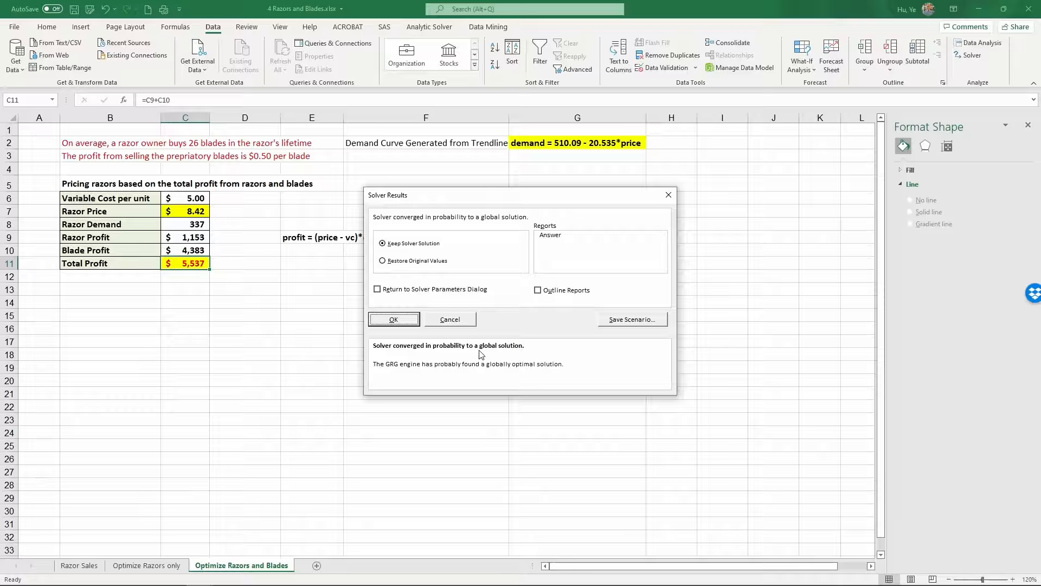
click(409, 320)
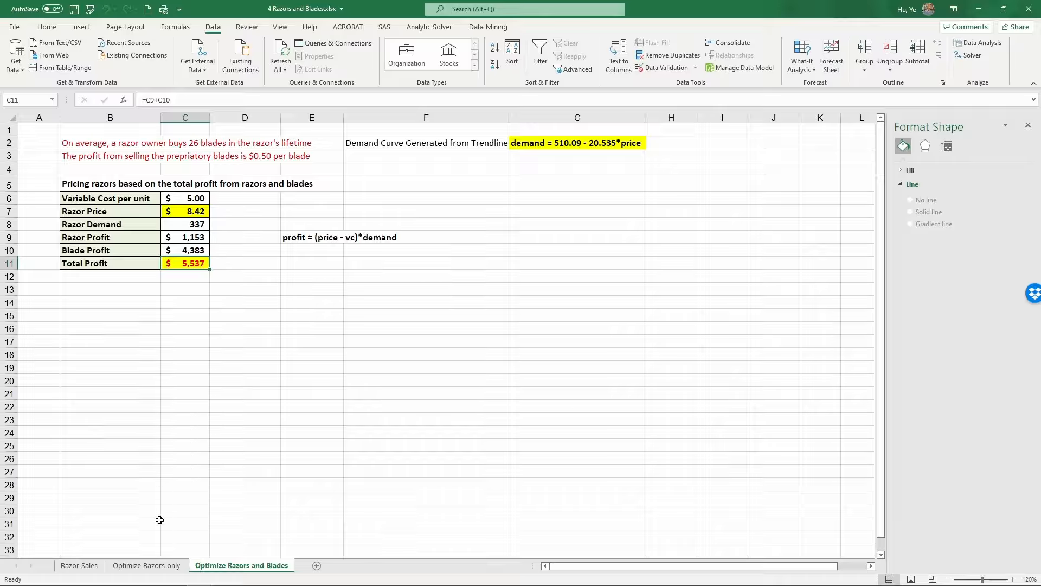
Copy C6:C11 from the Optimize Razors only sheet into D6:D11 of the Optimize Razors and Blades sheet
click(161, 564)
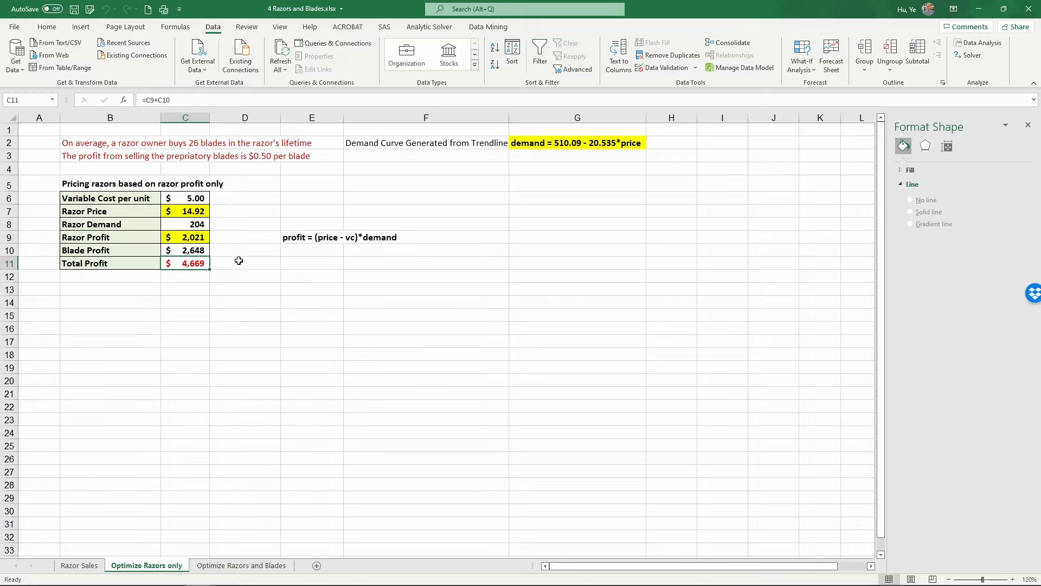
click(194, 213)
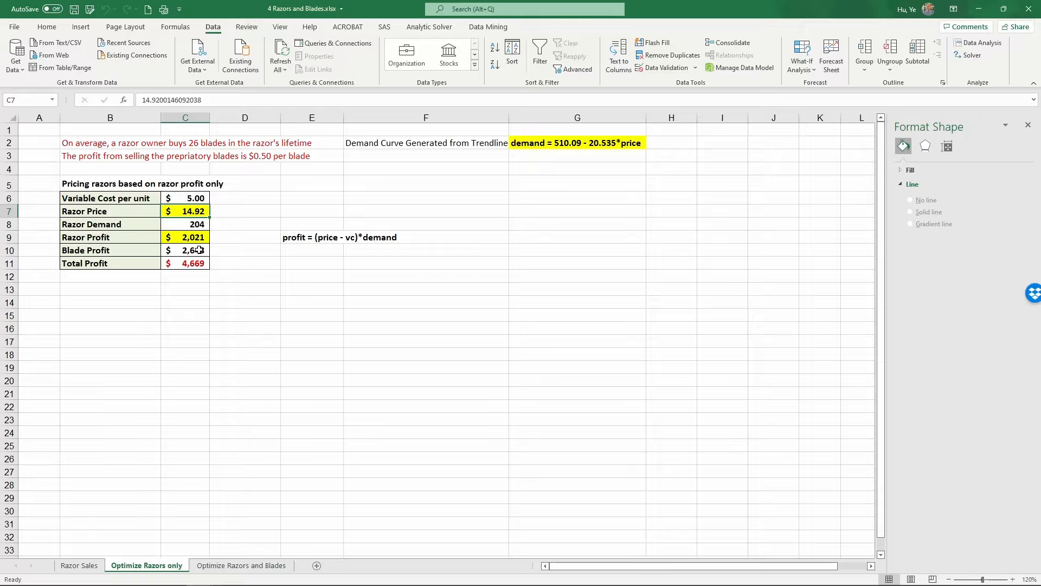
click(190, 268)
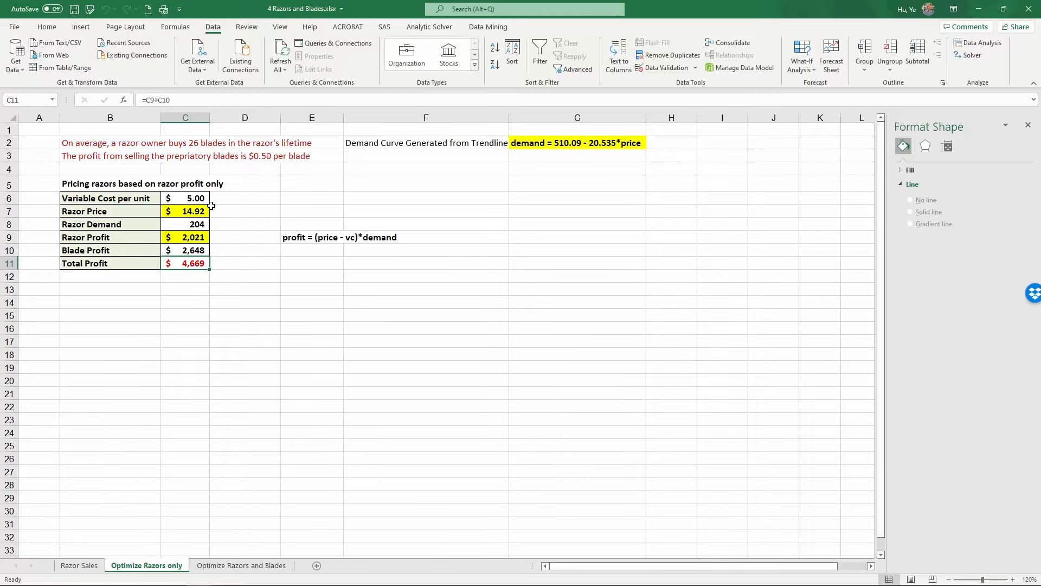
drag(195, 199, 199, 263)
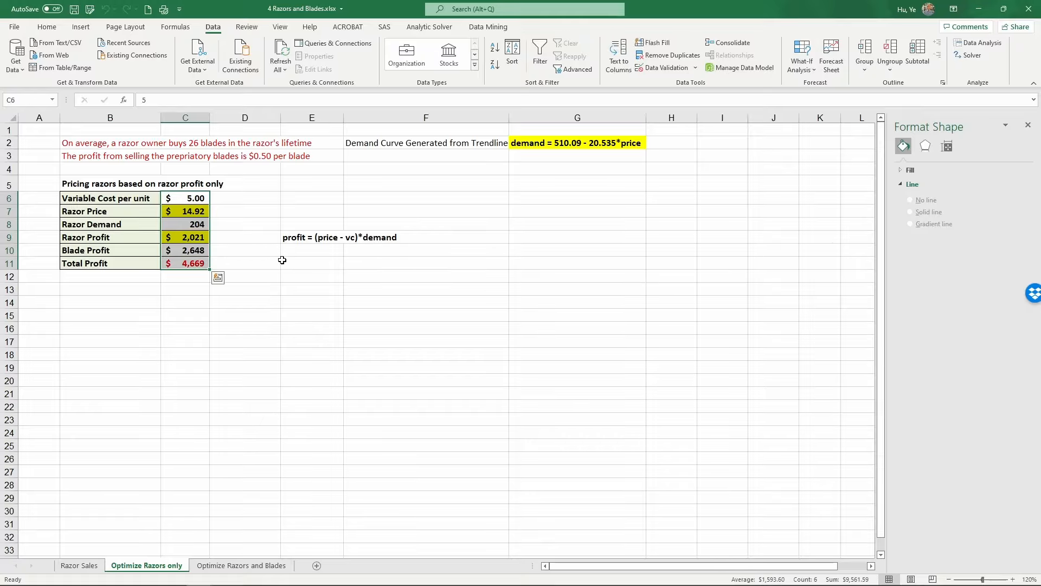
key(ctrl+c)
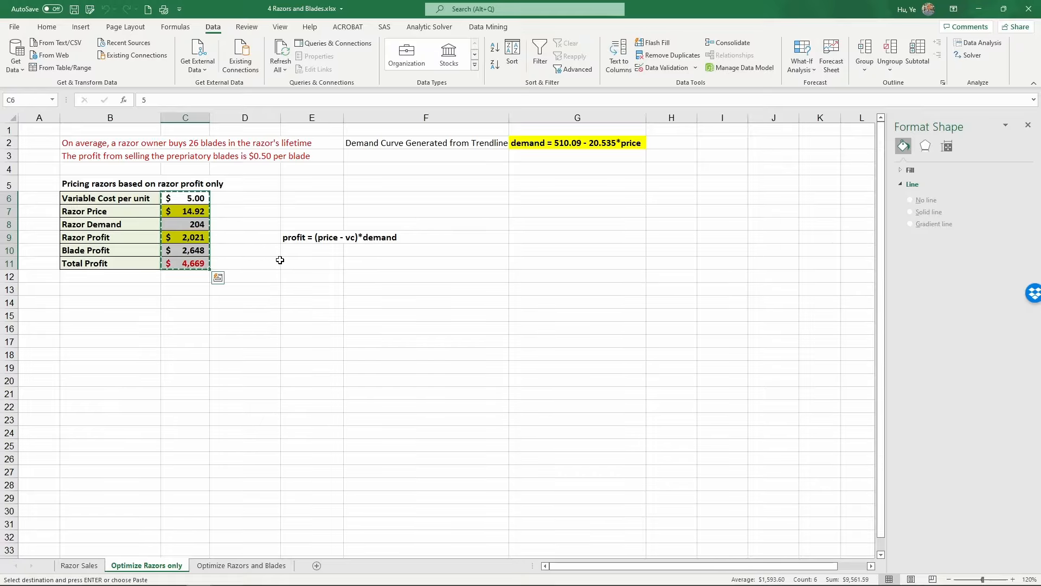
click(222, 566)
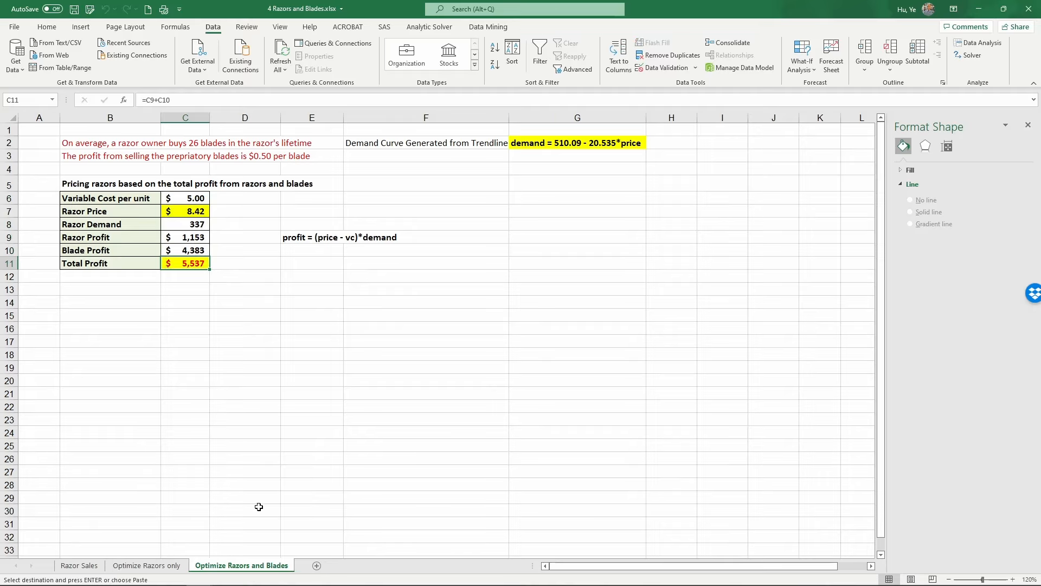
click(254, 199)
key(ctrl+v)
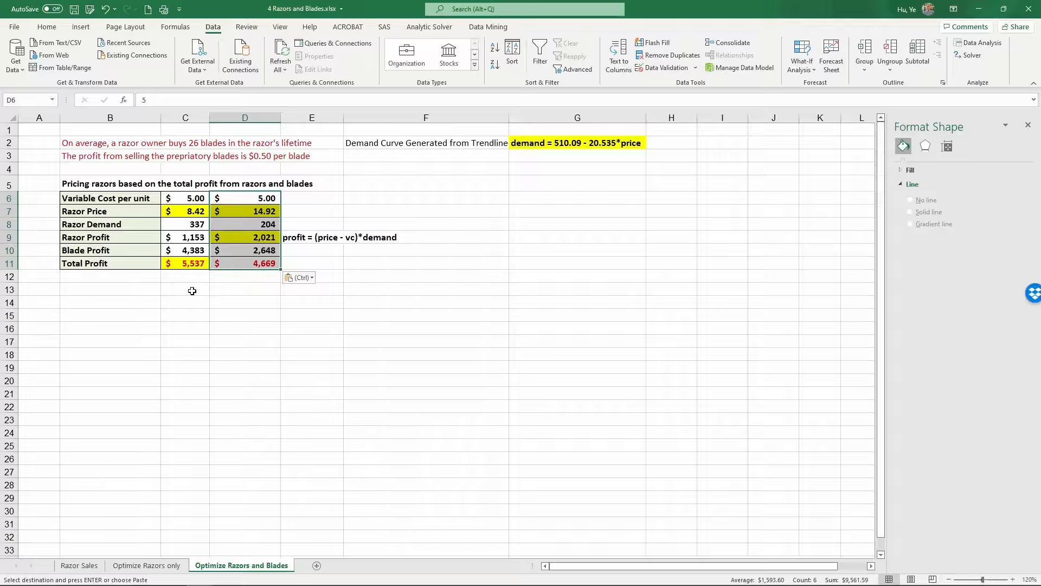
Compare the razor price, razor profit, blade profit and total profit of the two pricing strategies in columns C and D
click(182, 212)
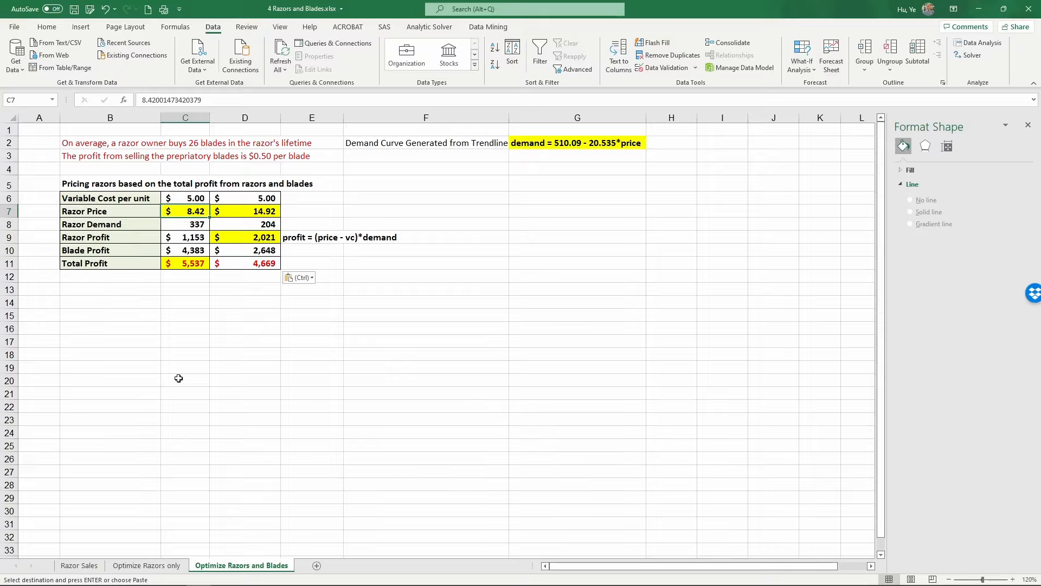
click(179, 240)
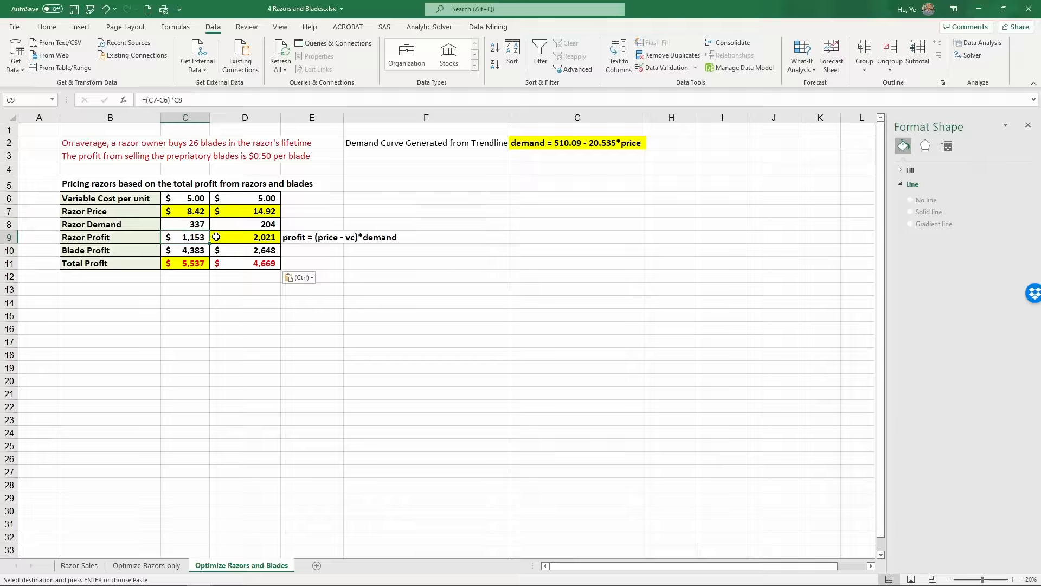
click(253, 238)
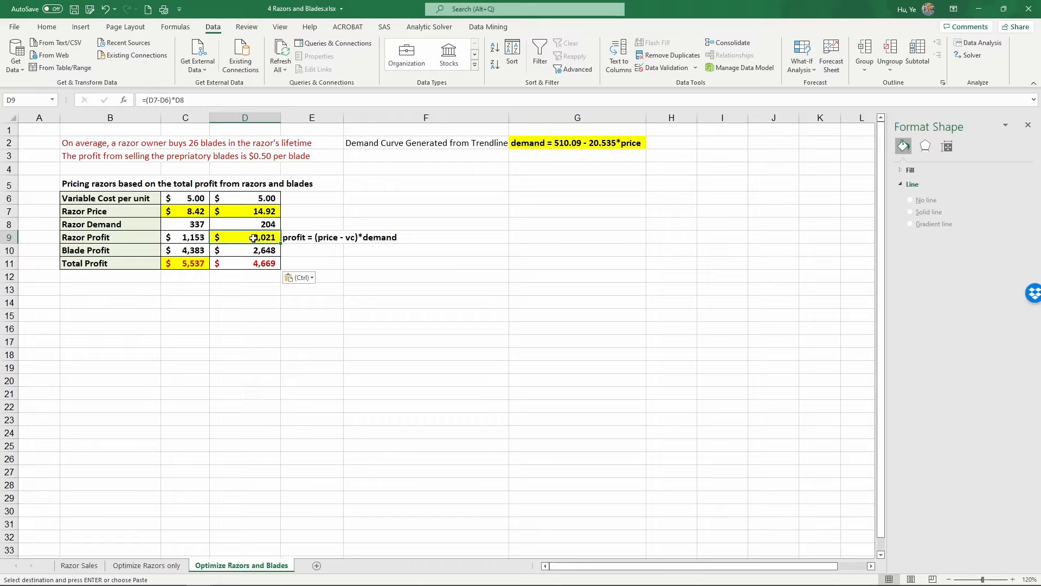
click(179, 250)
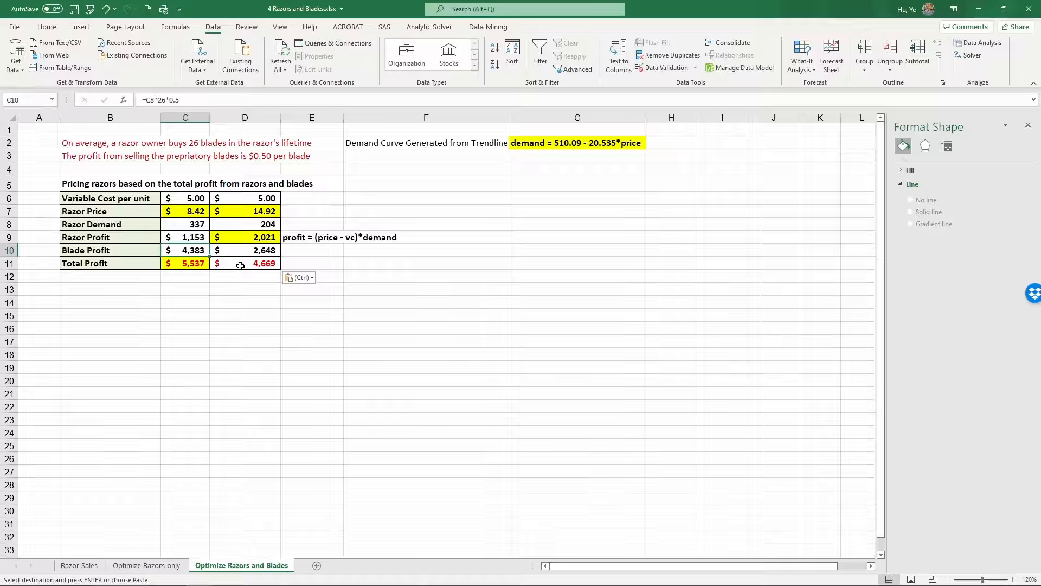
click(187, 264)
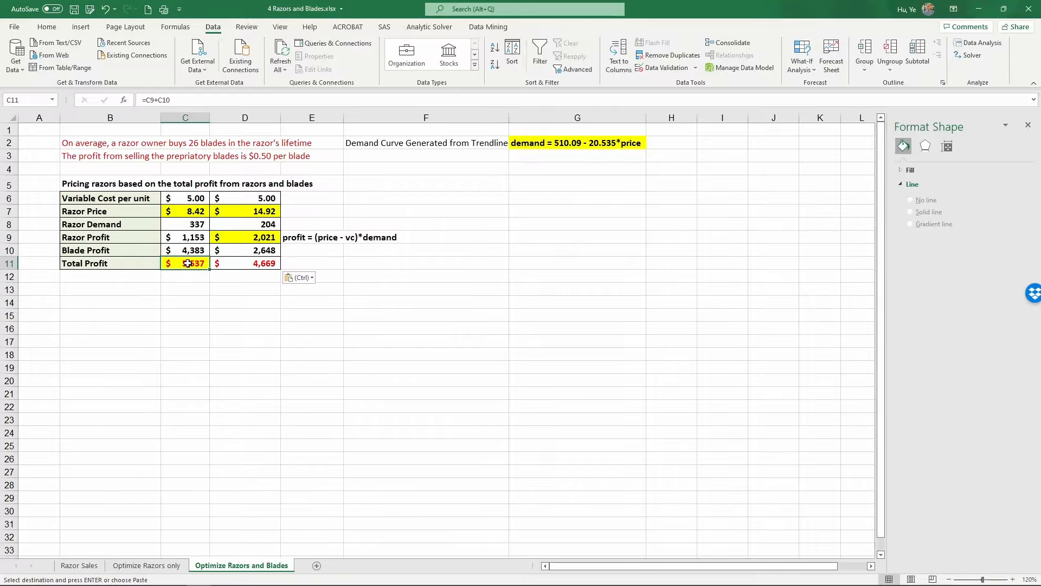
click(243, 264)
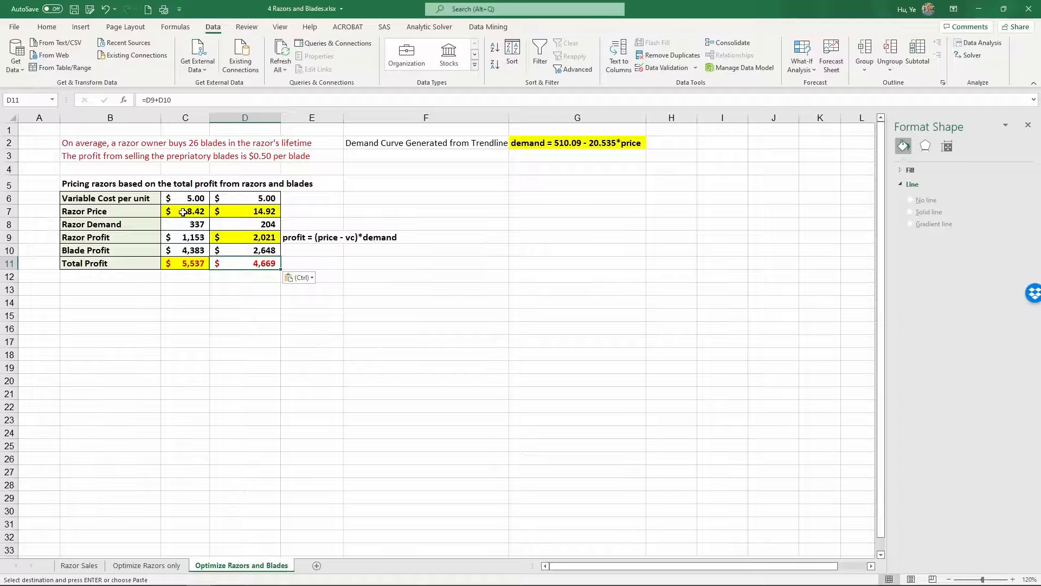
click(178, 250)
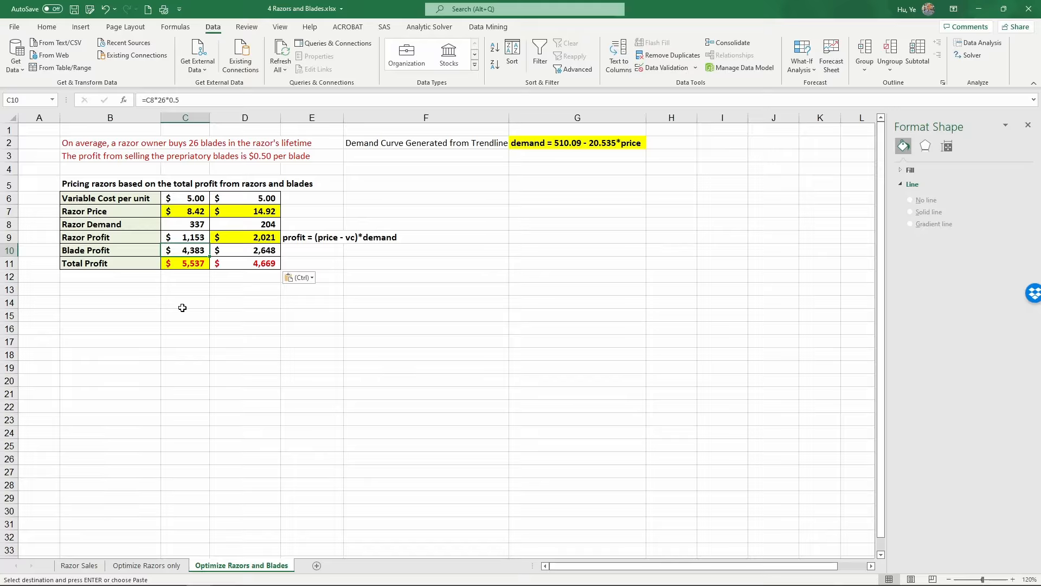